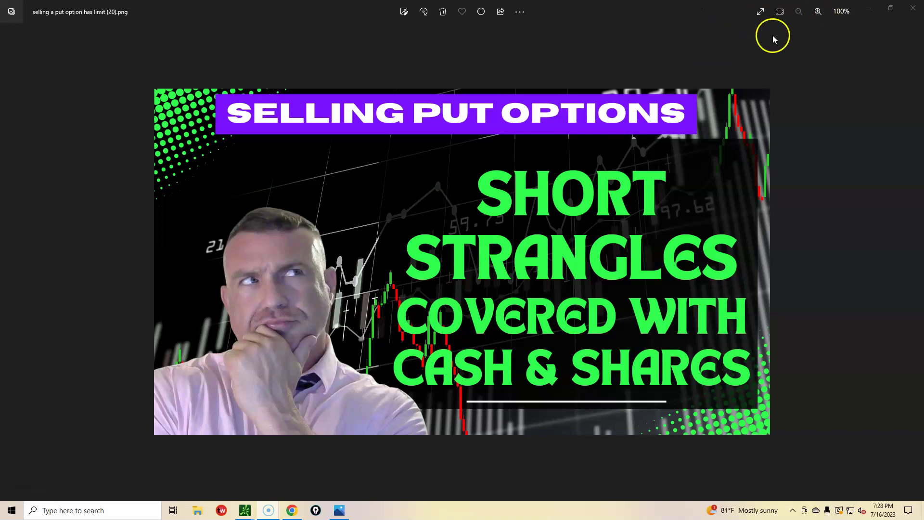
Minimize the Photos thumbnail viewer and scroll through the page behind it.
left_click(871, 8)
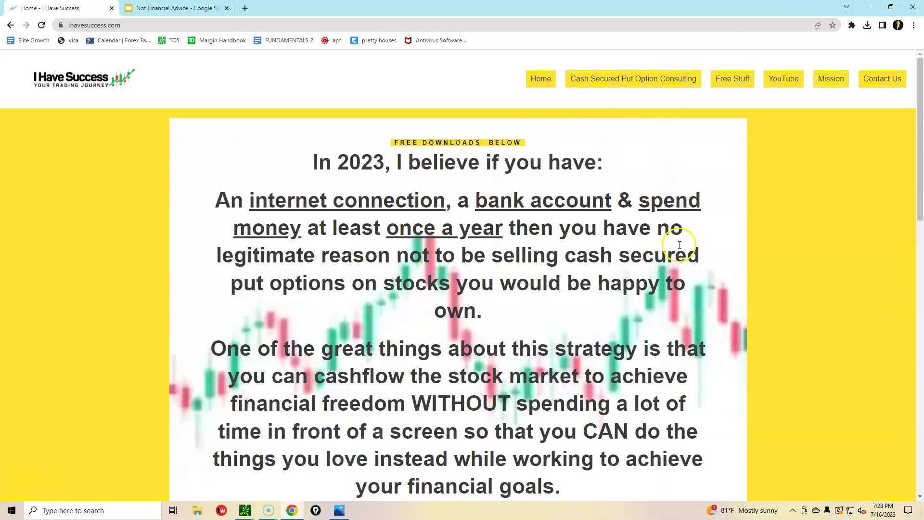
scroll(578, 423, "down", 4)
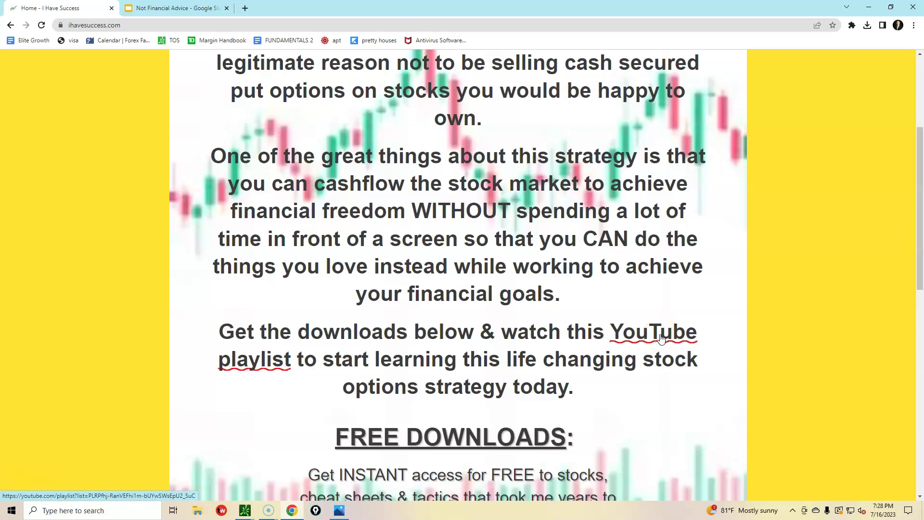
scroll(661, 339, "up", 1)
scroll(662, 339, "up", 2)
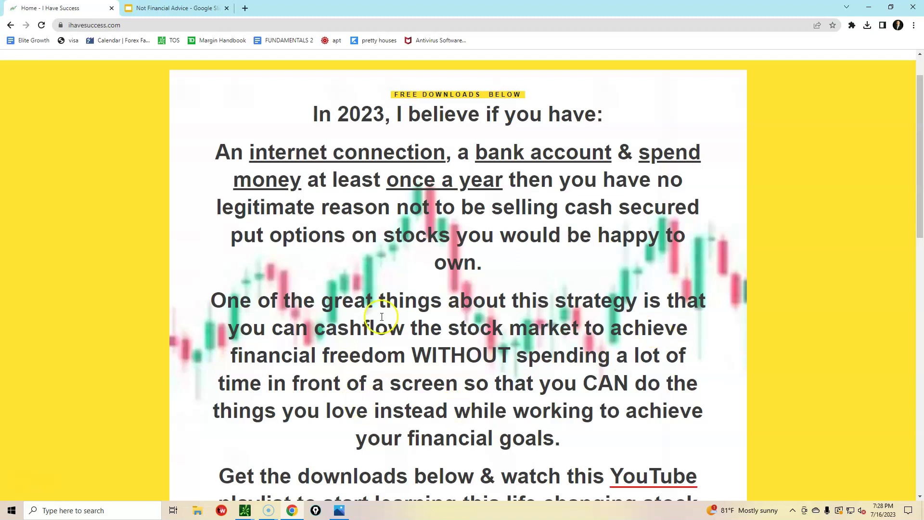
scroll(429, 318, "down", 1)
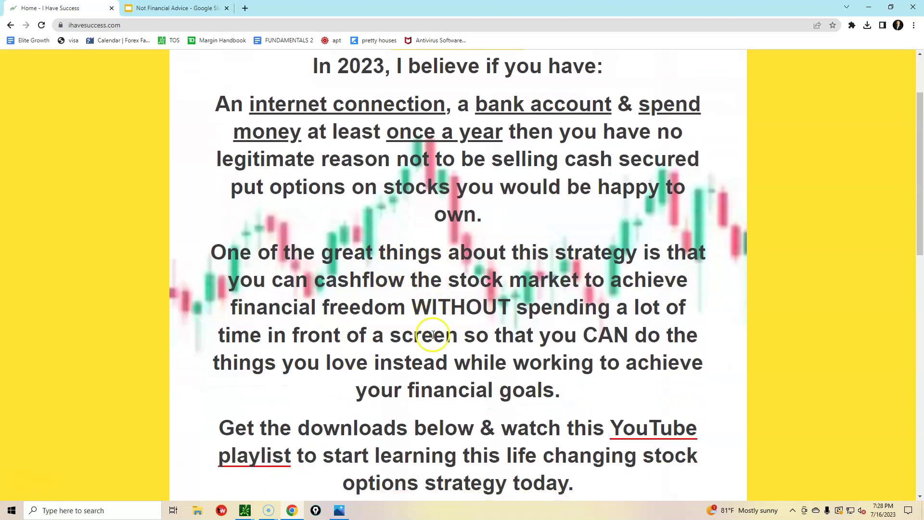
scroll(433, 339, "up", 2)
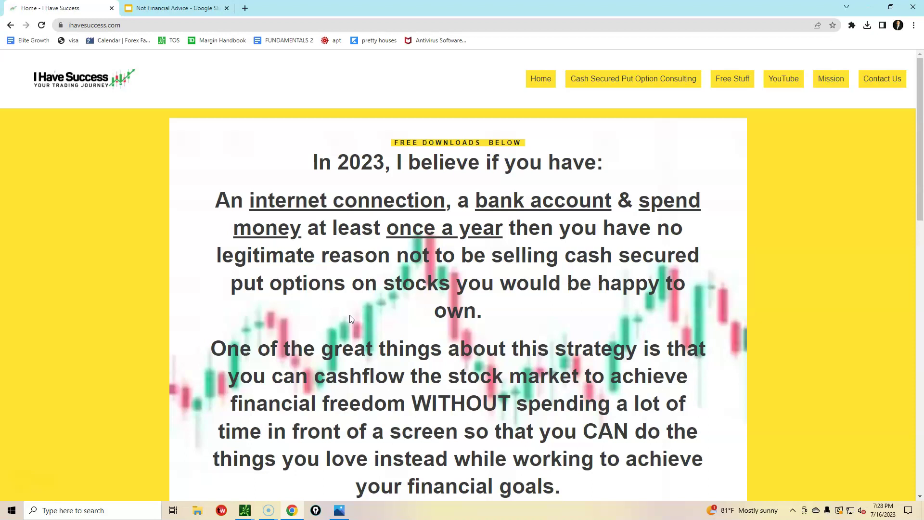
Briefly reopen the thumbnail, minimize it again, and switch to the Not Financial Advice slides.
left_click(338, 509)
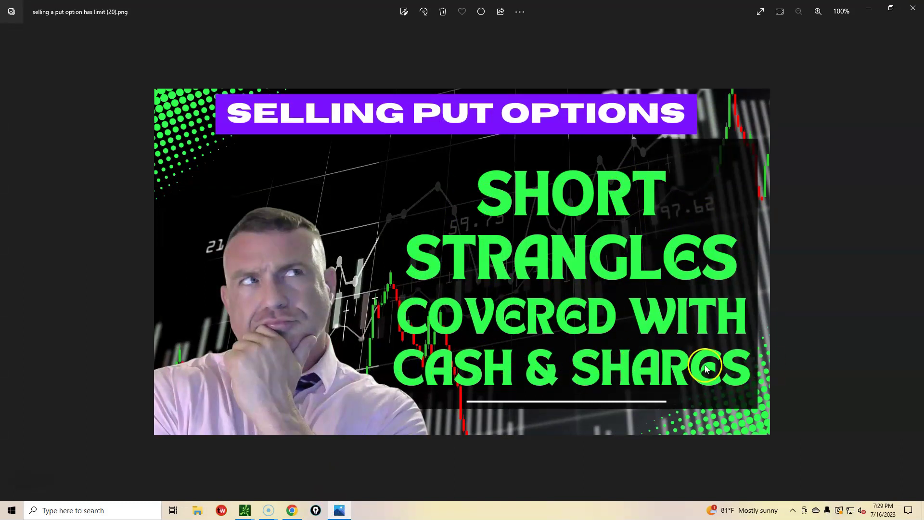
left_click(870, 12)
left_click(164, 10)
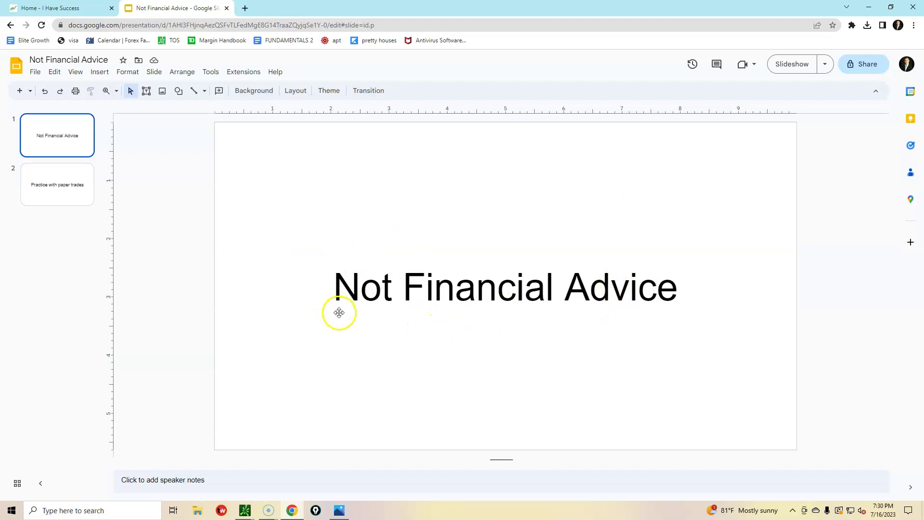
Display the 'Practice with paper trades' slide, then switch to the thinkorswim windows.
left_click(46, 190)
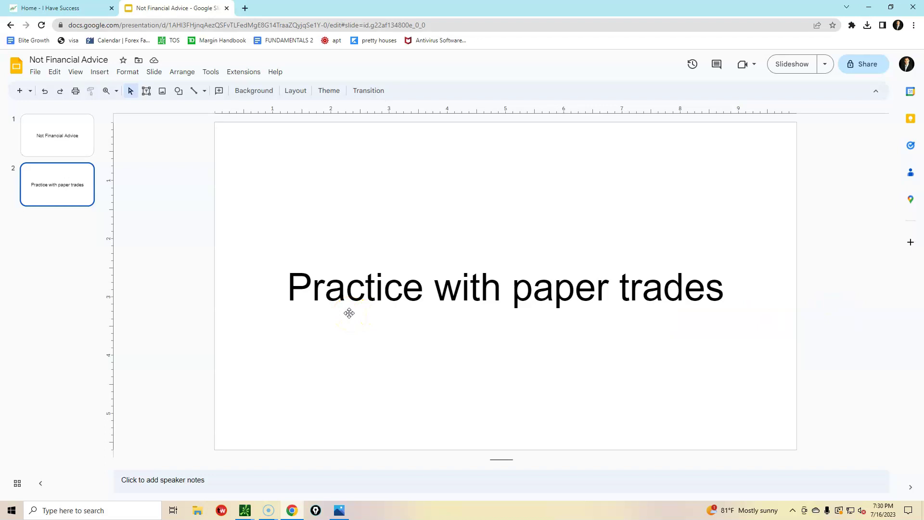
left_click(246, 512)
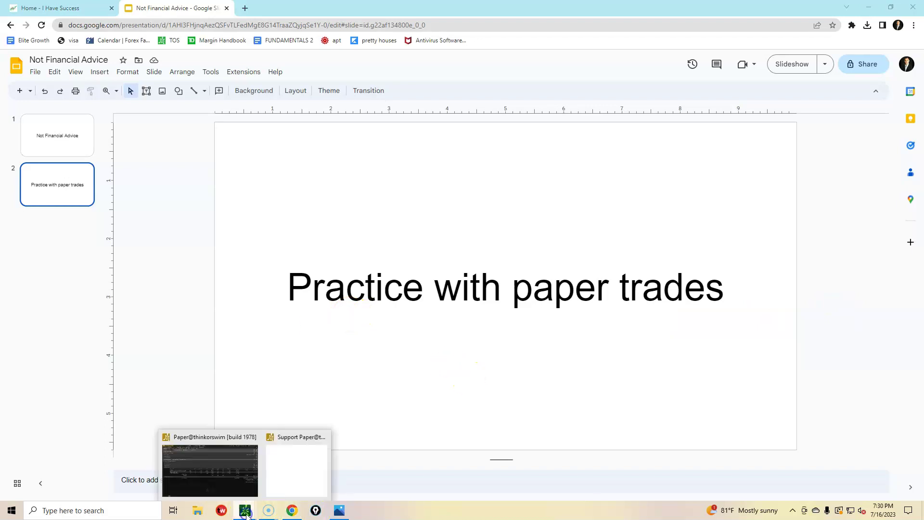
left_click(220, 452)
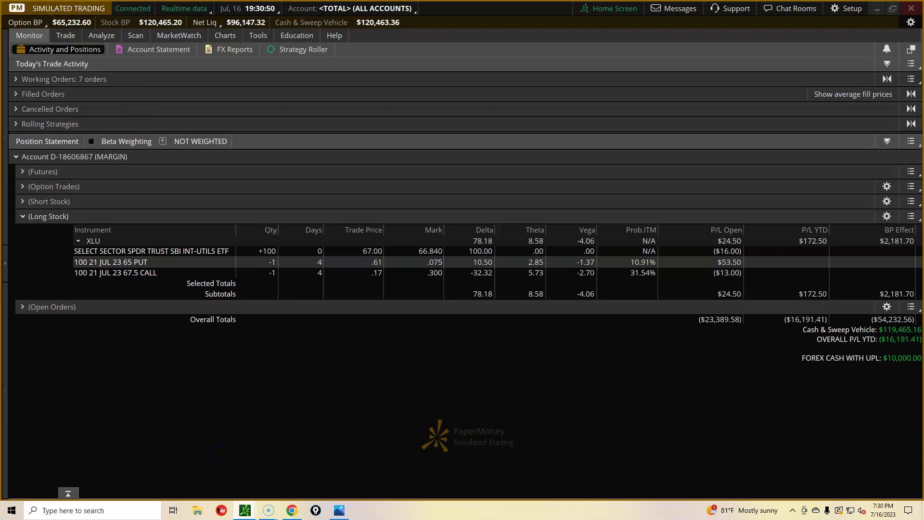
left_click(878, 8)
left_click(626, 206)
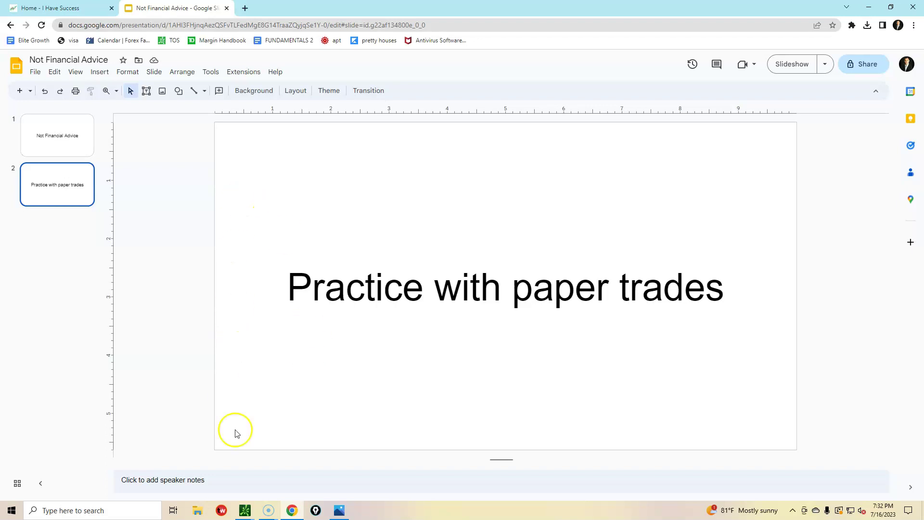
Bring the Paper@thinkorswim window back to the front from its taskbar preview.
mouse_move(246, 516)
left_click(215, 472)
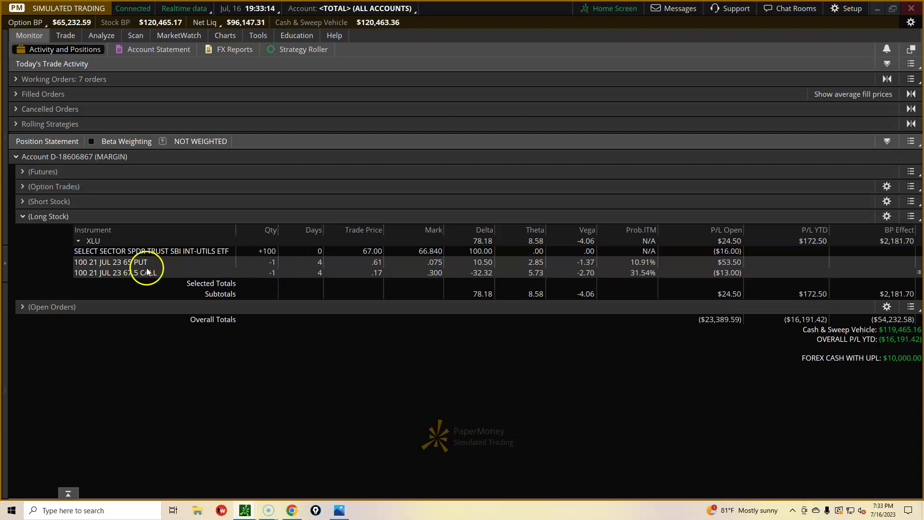
Open the Trade tab to view the XLU 21 JUL 23 option chain.
left_click(65, 35)
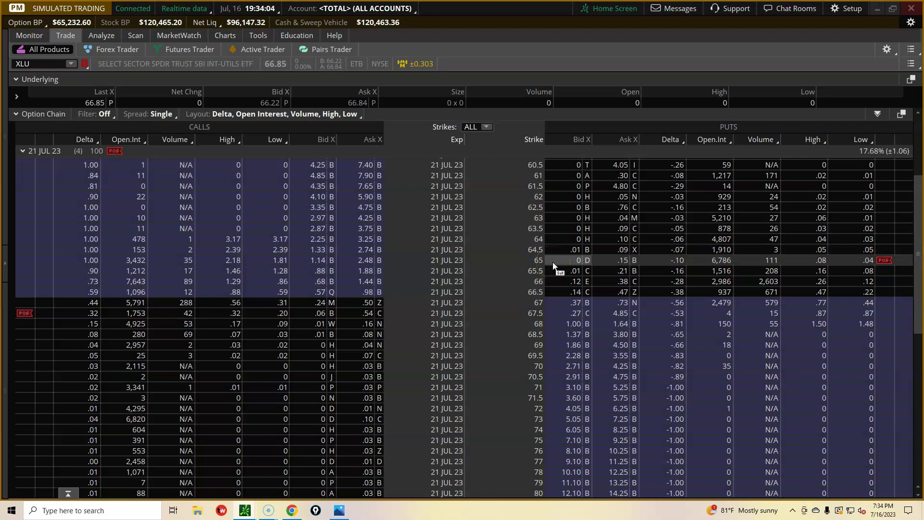
Click around the XLU option chain, then switch to the slide deck in Chrome.
left_click(567, 263)
left_click(579, 269)
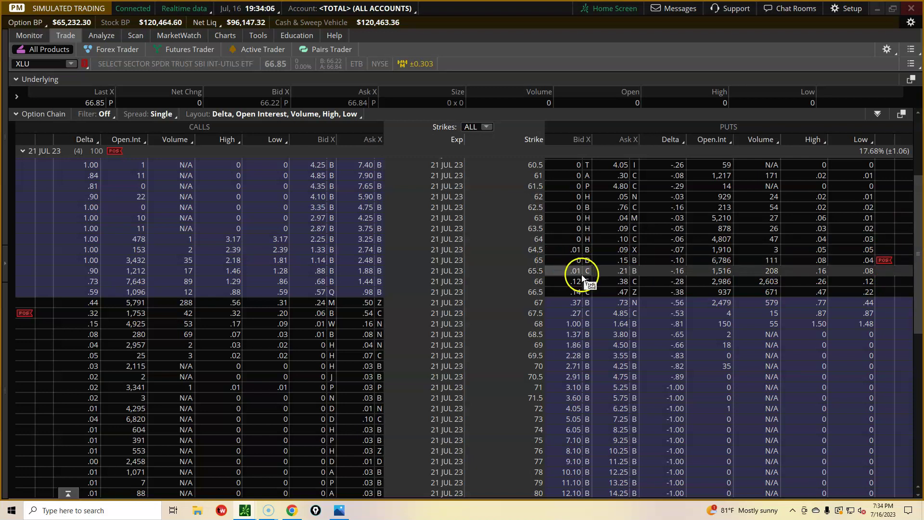
left_click(584, 265)
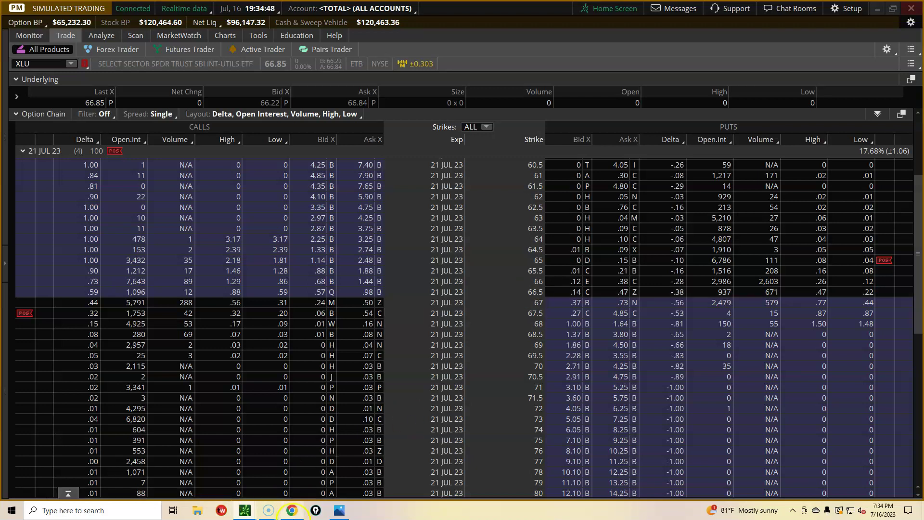
left_click(292, 512)
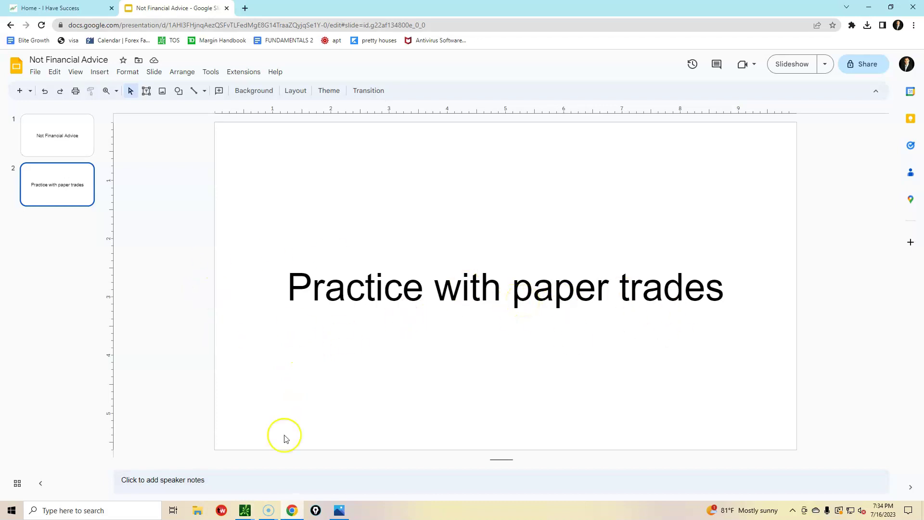
Return to the XLU option chain, check the 68-strike put's ask, and view Activity and Positions.
mouse_move(244, 515)
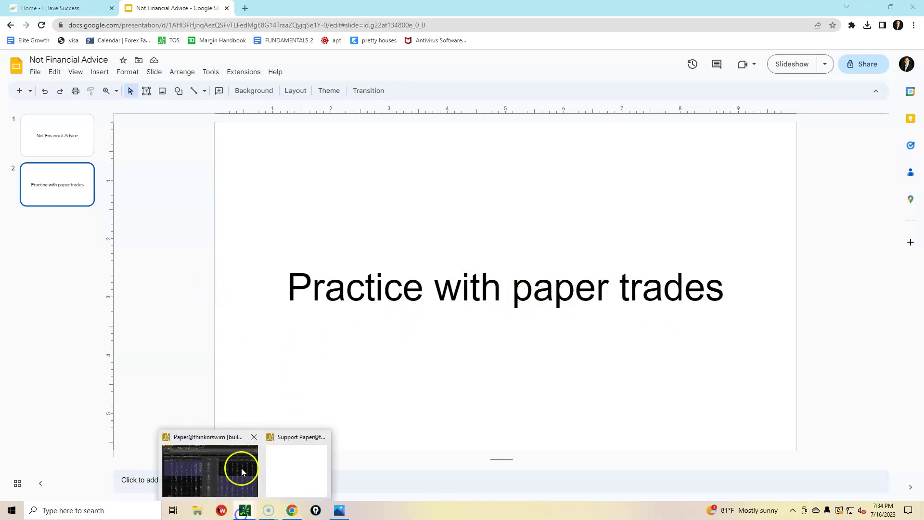
left_click(241, 465)
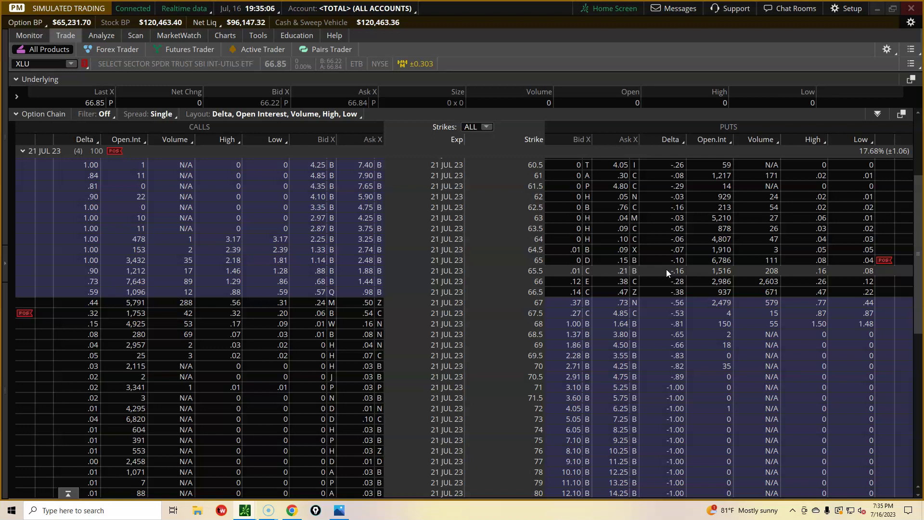
left_click(621, 324)
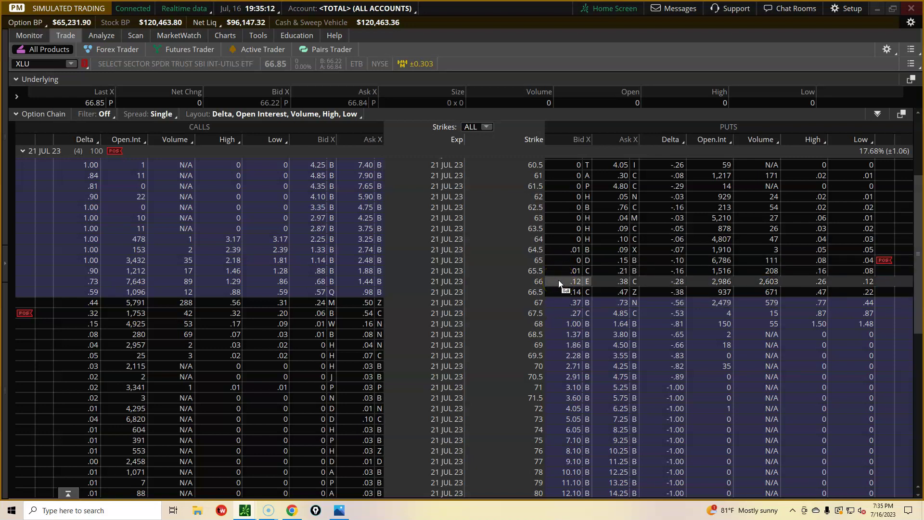
left_click(570, 294)
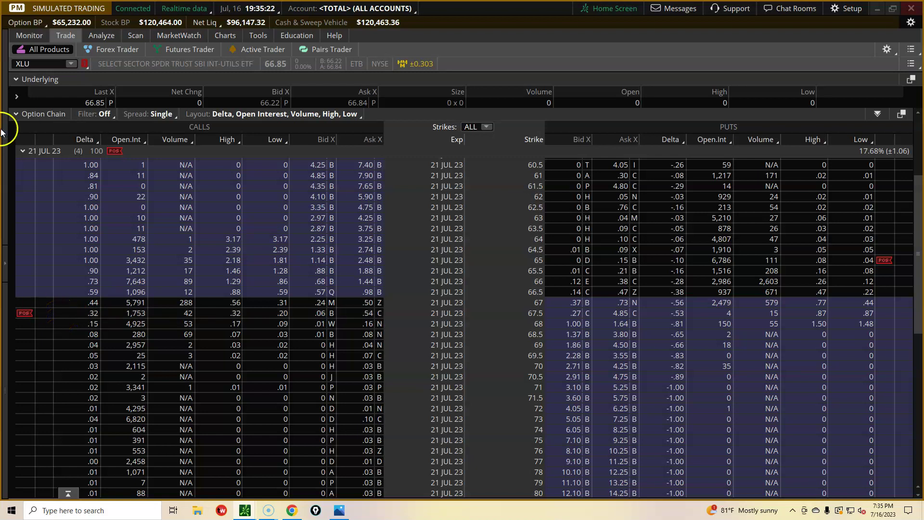
left_click(26, 40)
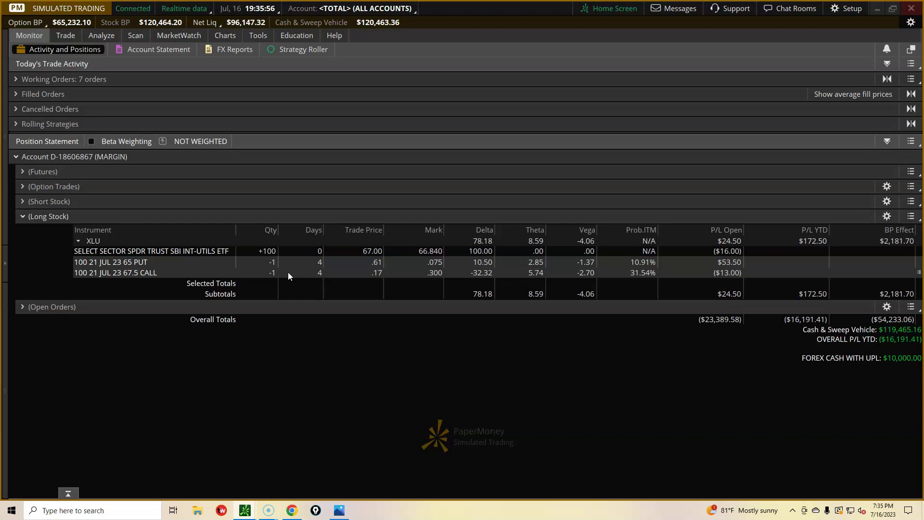
Deselect the 67.5 call and show the XLU share trade history: +100 at 67.00 on 5/26/23.
mouse_move(299, 274)
left_mouse_down()
mouse_move(304, 305)
mouse_move(283, 322)
mouse_move(246, 307)
mouse_move(174, 325)
mouse_move(165, 316)
mouse_move(197, 308)
left_mouse_up()
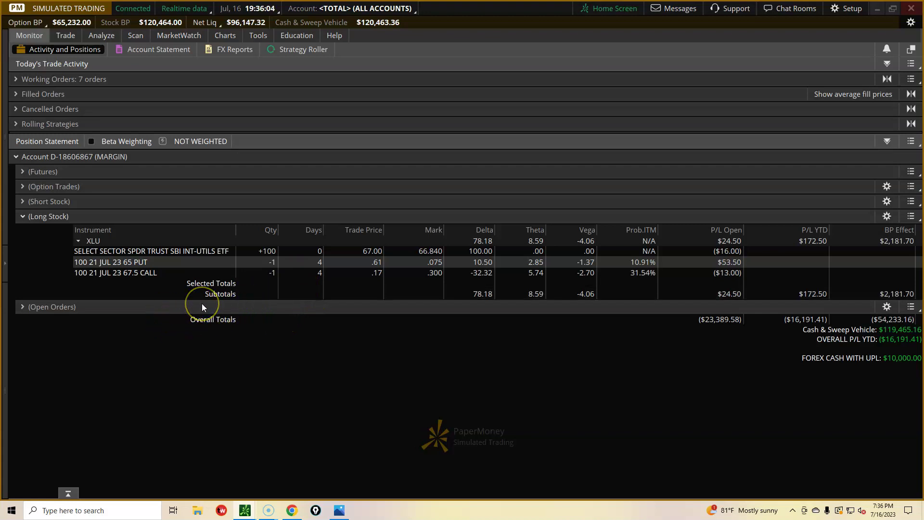
left_click_drag(243, 326, 238, 367)
left_click(234, 260)
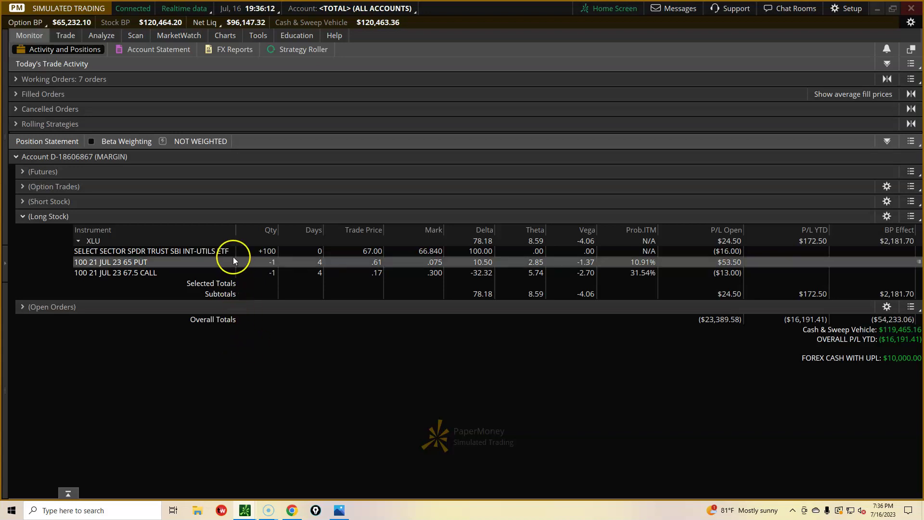
left_click(246, 321)
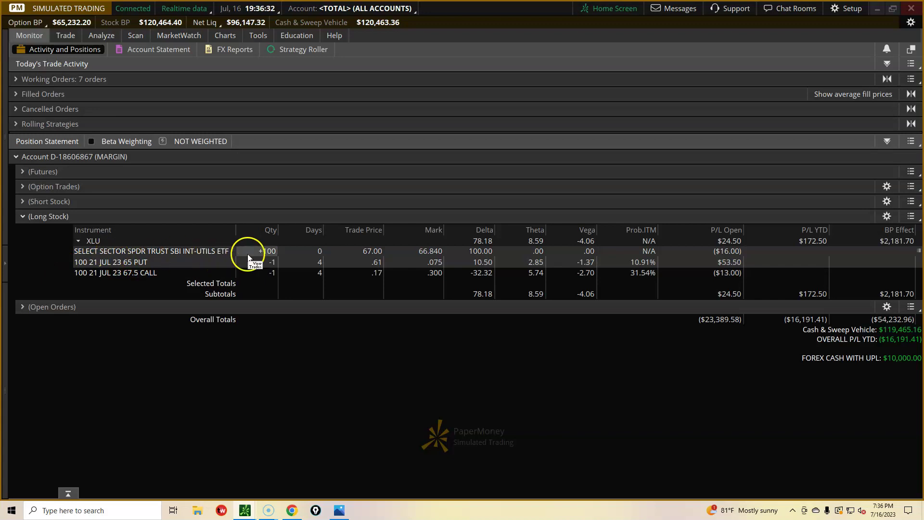
left_click(268, 251)
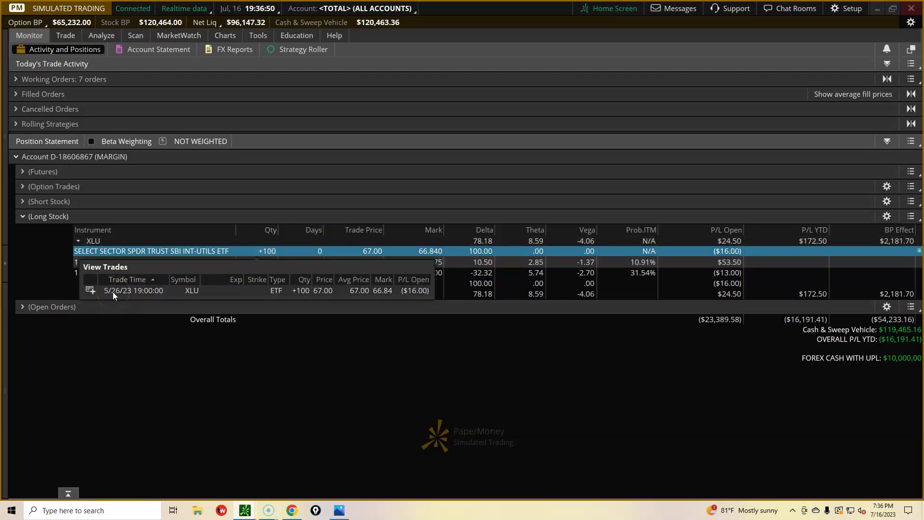
Close the XLU View Trades popup to return to the position statement.
left_click(113, 292)
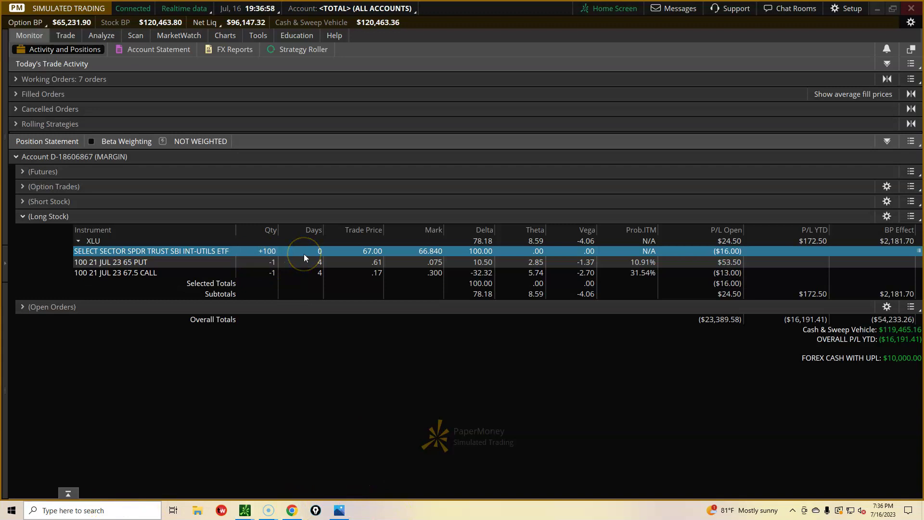
left_click(272, 255)
left_click(111, 250)
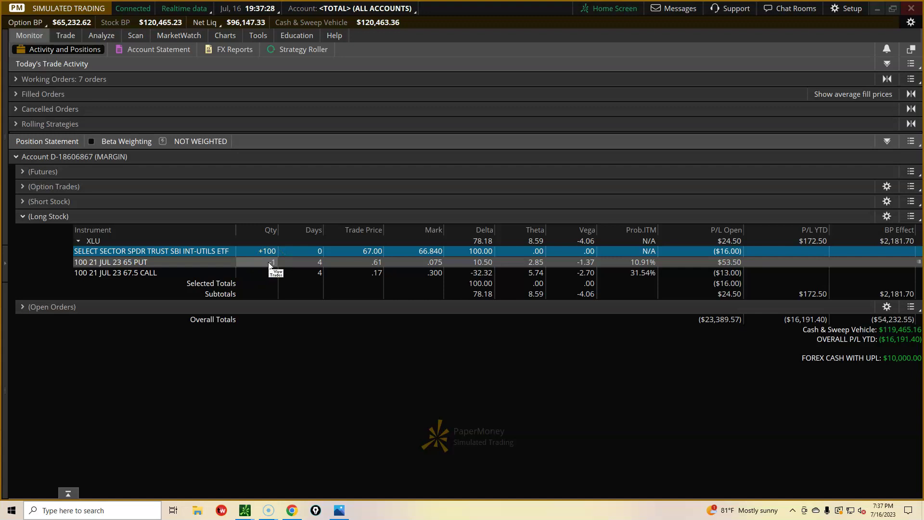
Click through the position statement rows, then bring up the Short Strangles thumbnail image.
left_click(268, 270)
left_click(239, 276)
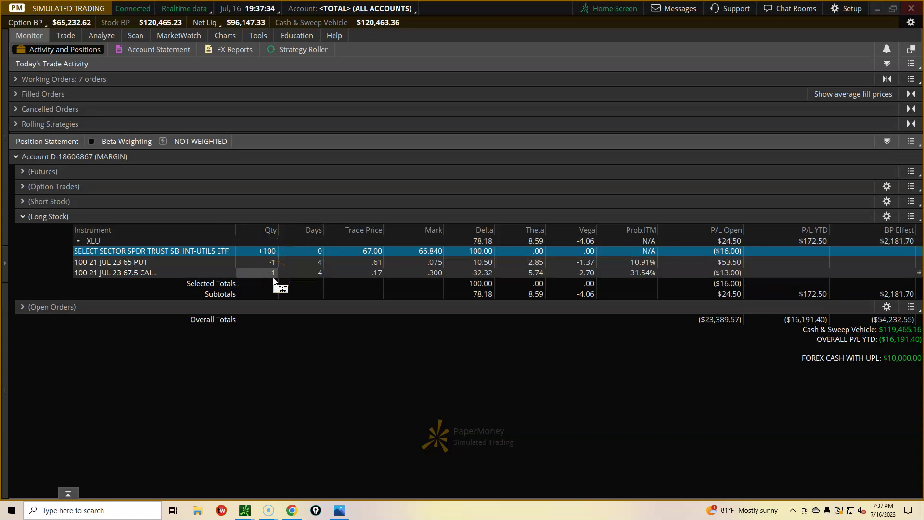
left_click(270, 262)
left_click(244, 258)
left_click(260, 260)
left_click(278, 268)
left_click(274, 277)
left_click(276, 275)
left_click(275, 262)
left_click(272, 274)
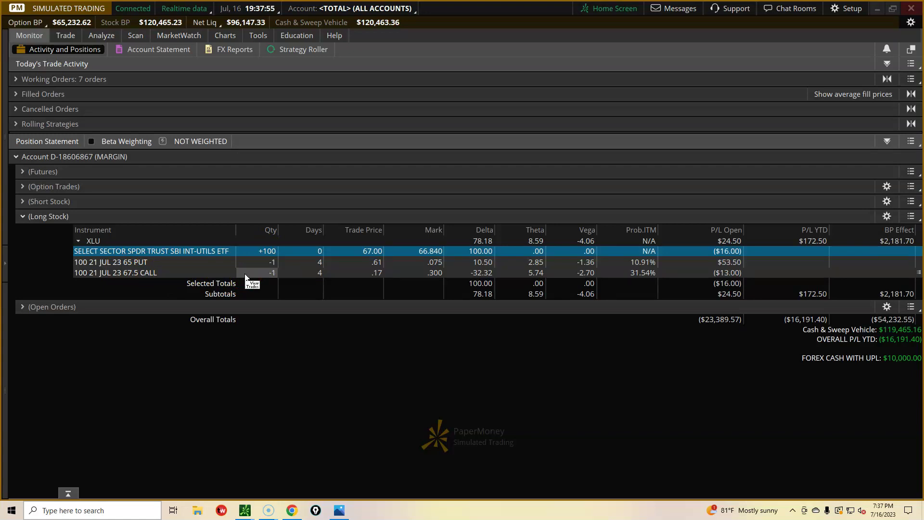
left_click(340, 510)
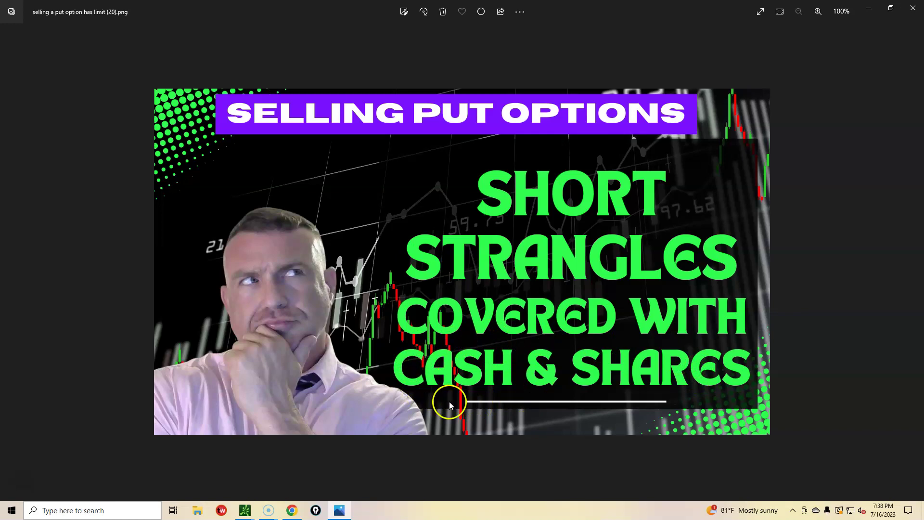
Minimize the Short Strangles image to reveal thinkorswim's XLU position statement.
left_click(865, 11)
left_click(865, 9)
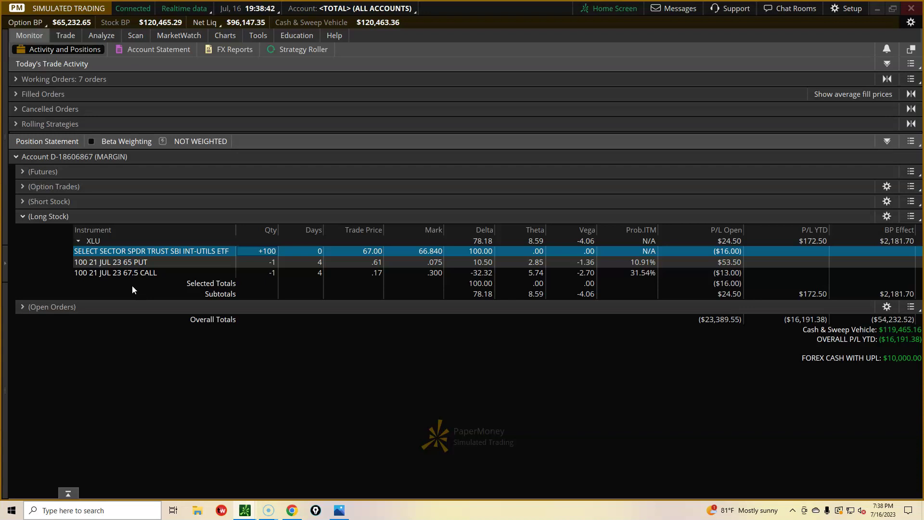
mouse_move(129, 288)
left_mouse_down()
mouse_move(132, 274)
mouse_move(326, 268)
mouse_move(437, 251)
mouse_move(168, 278)
left_mouse_up()
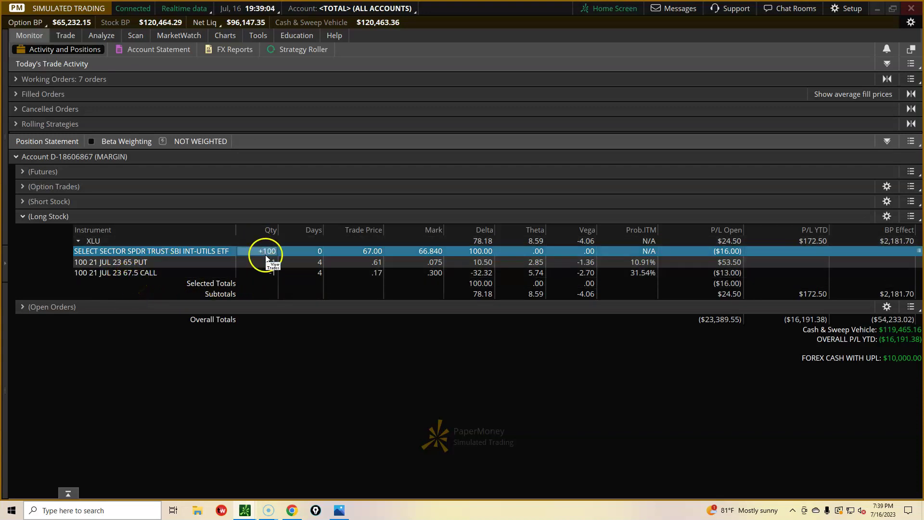
left_click(216, 234)
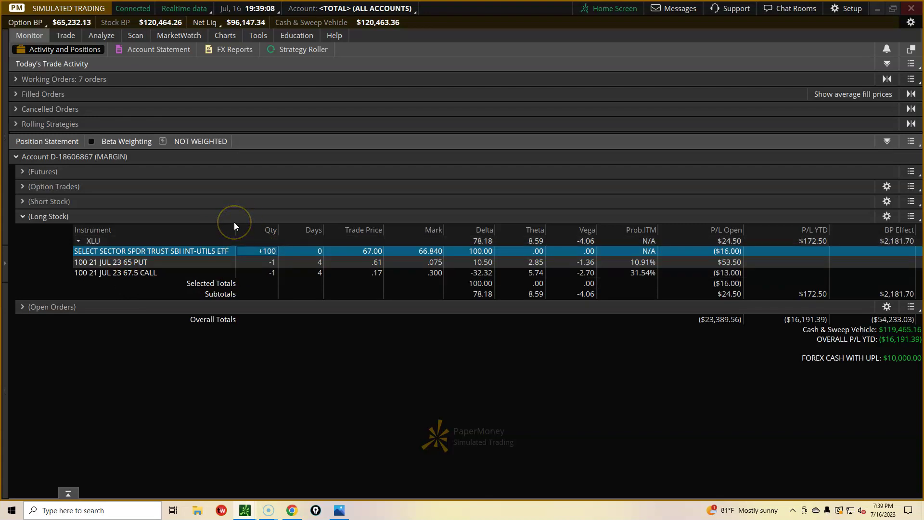
left_click(262, 255)
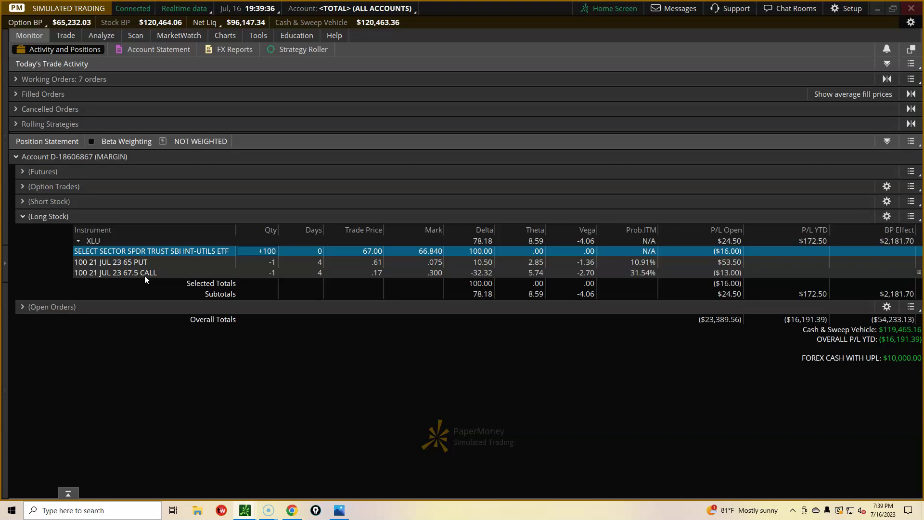
left_click_drag(144, 276, 215, 274)
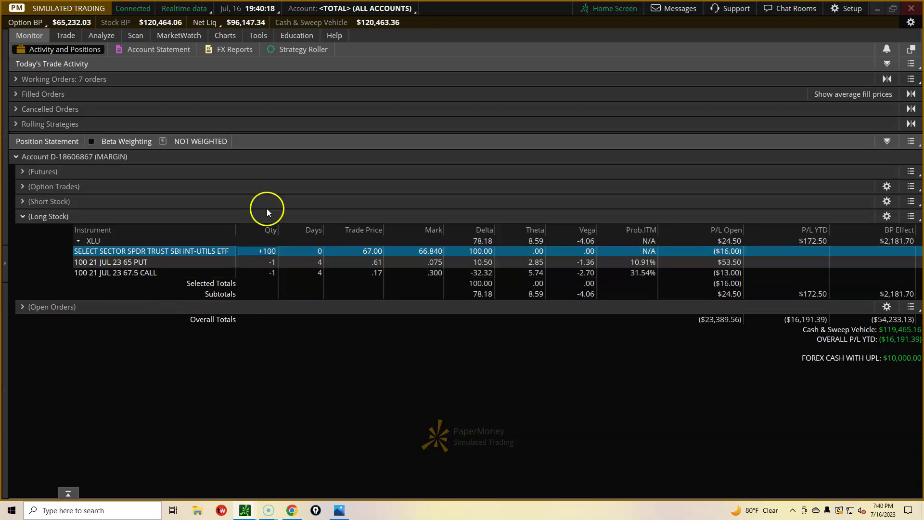
Switch to Charts and show the single XLU 5-year weekly chart instead of the Flexible Grid.
left_click(225, 36)
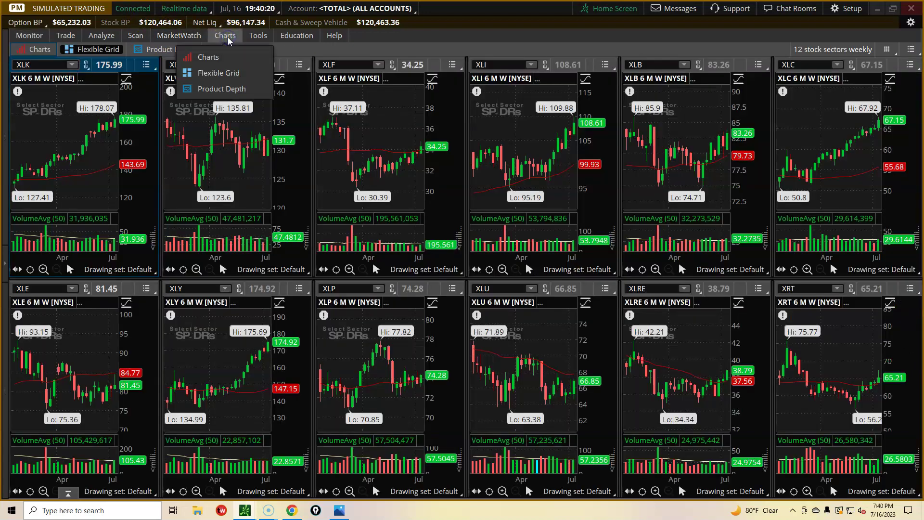
left_click(57, 54)
left_click(20, 51)
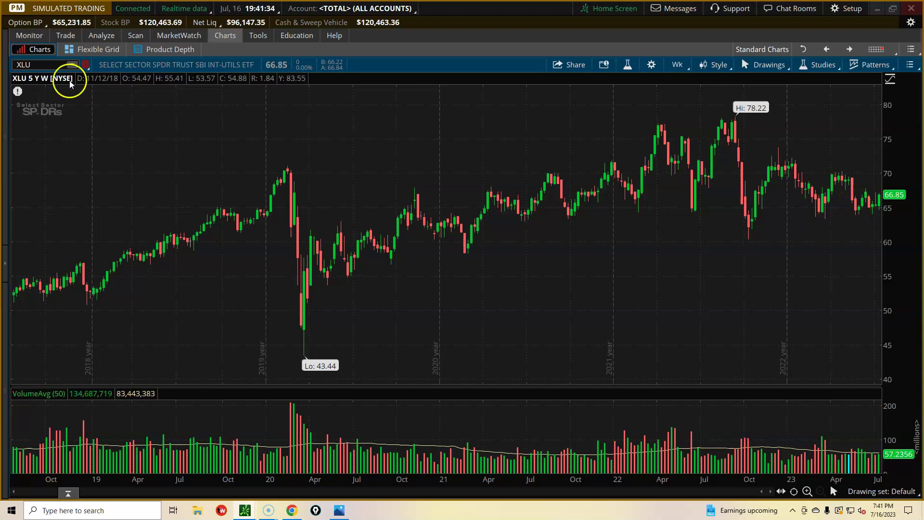
Check recent XLU weekly candle prices, then return to positions: 100 shares, short 65 put, 67.5 call.
left_click(30, 35)
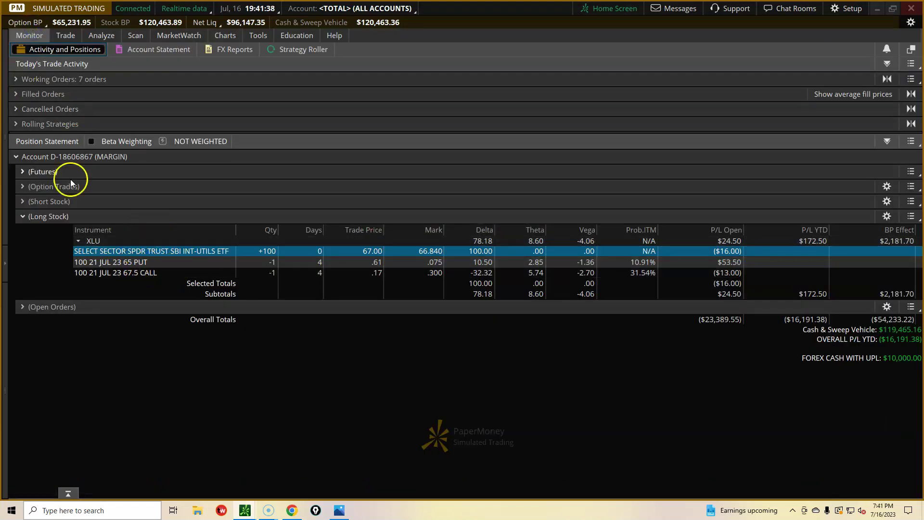
left_click(227, 35)
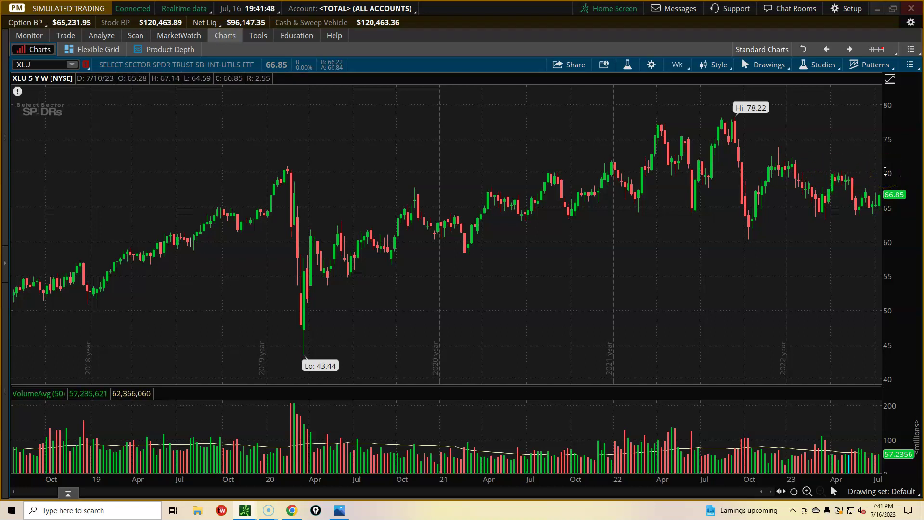
left_click(887, 198)
left_click(875, 188)
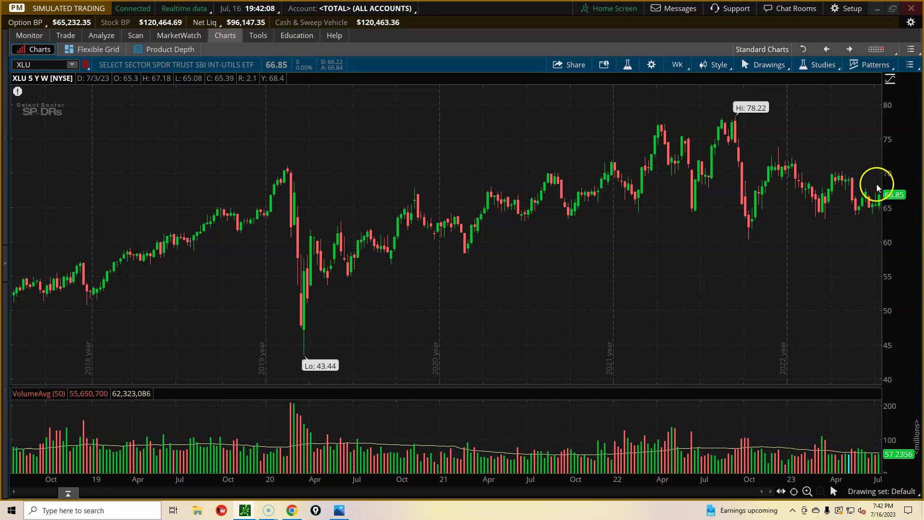
left_click(875, 190)
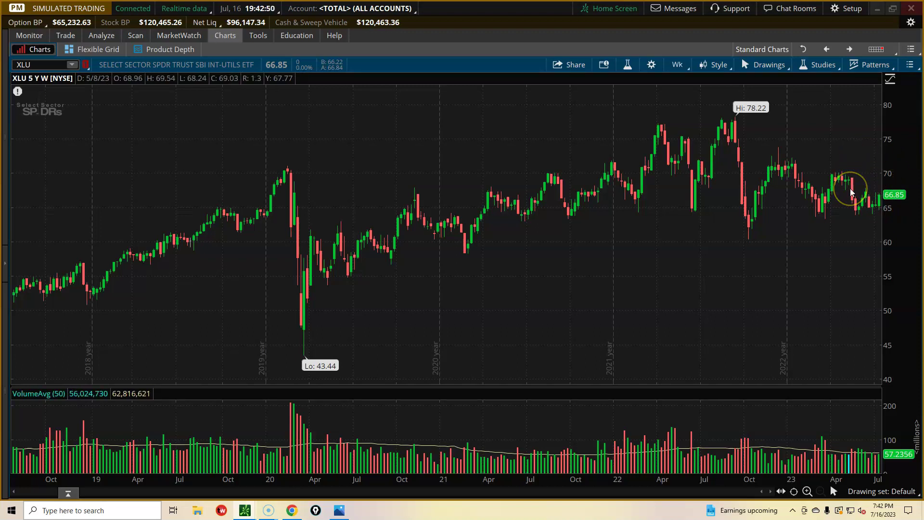
left_click(29, 35)
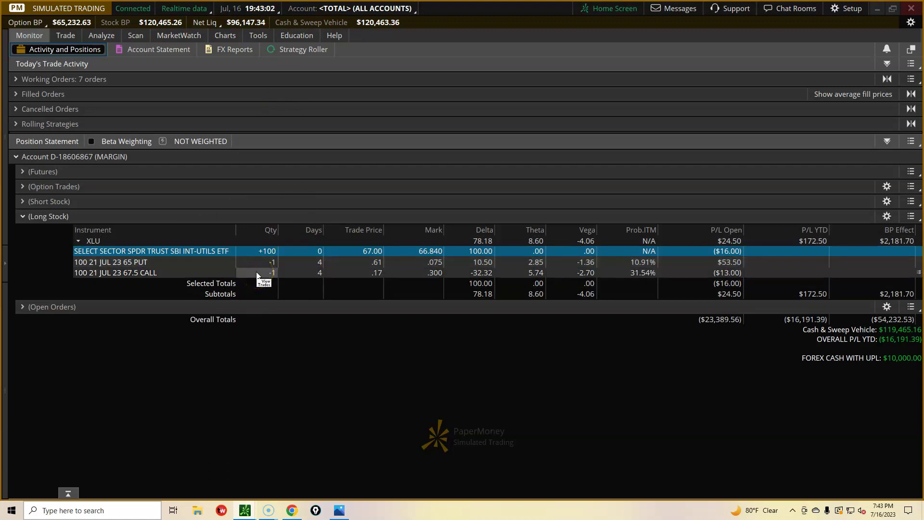
left_click(262, 254)
left_click(276, 251)
left_click(258, 264)
left_click(248, 250)
left_click(244, 225)
left_click(268, 274)
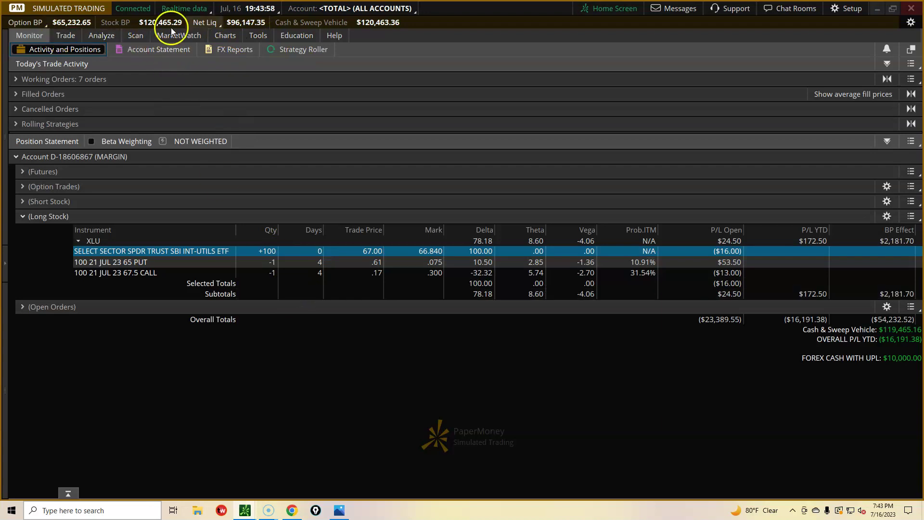
left_click(226, 36)
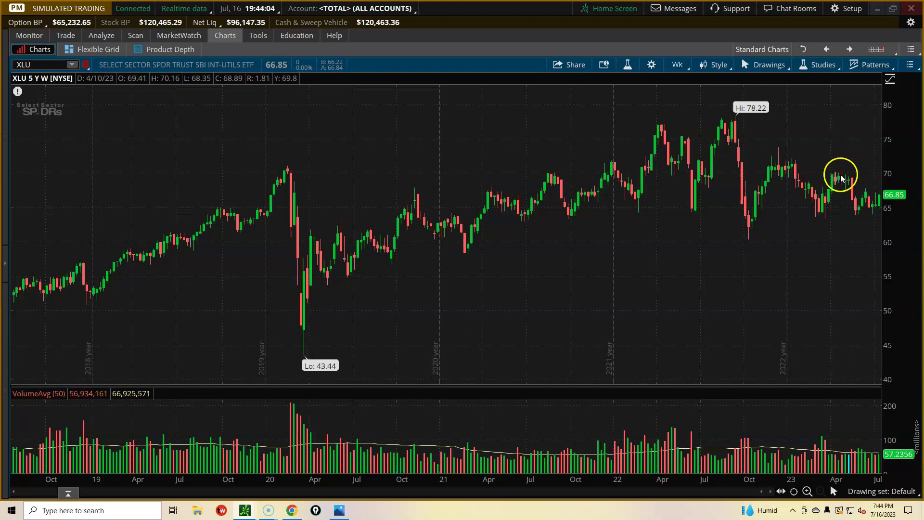
Open the XLU option chain and review the 21 JUL 23 strikes before collapsing them again.
left_click(62, 36)
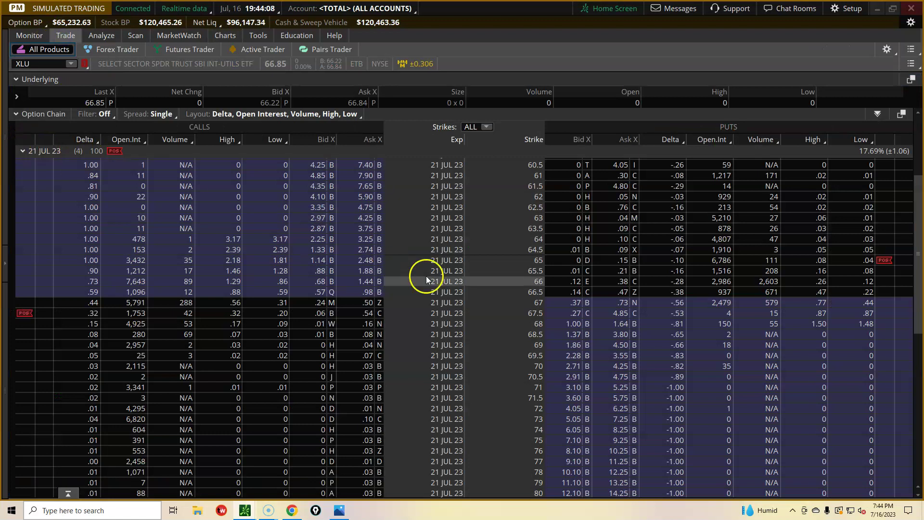
left_click(21, 151)
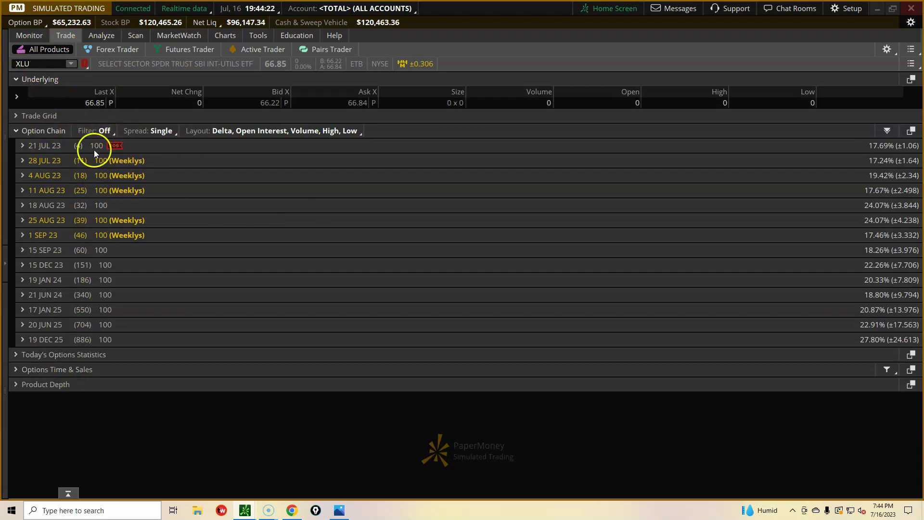
left_click(21, 145)
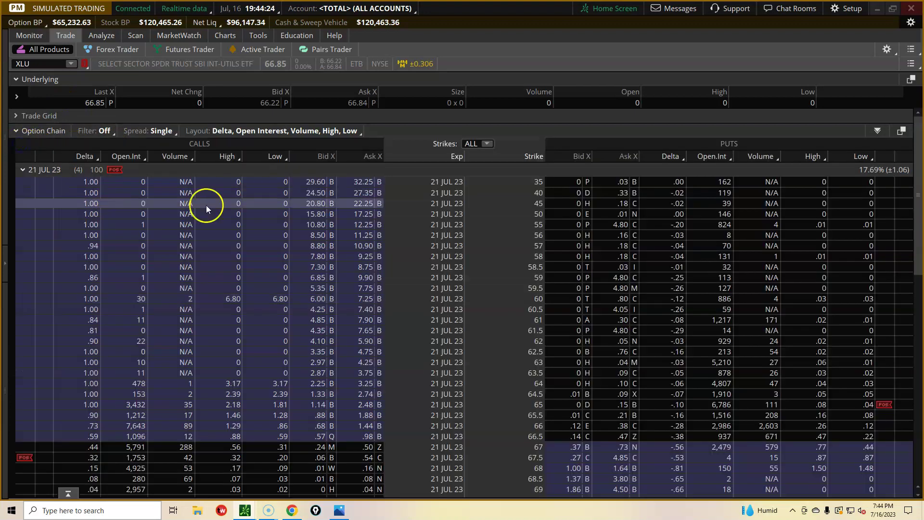
scroll(328, 288, "down", 5)
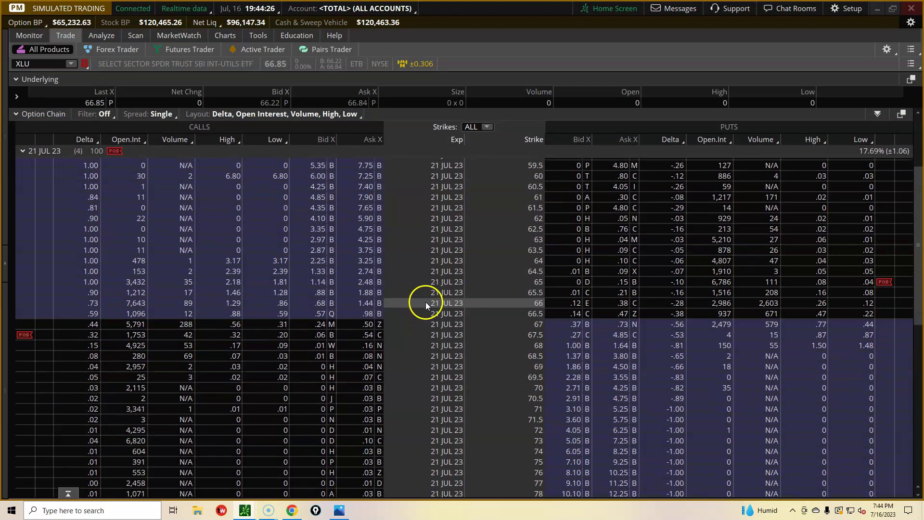
scroll(425, 302, "down", 1)
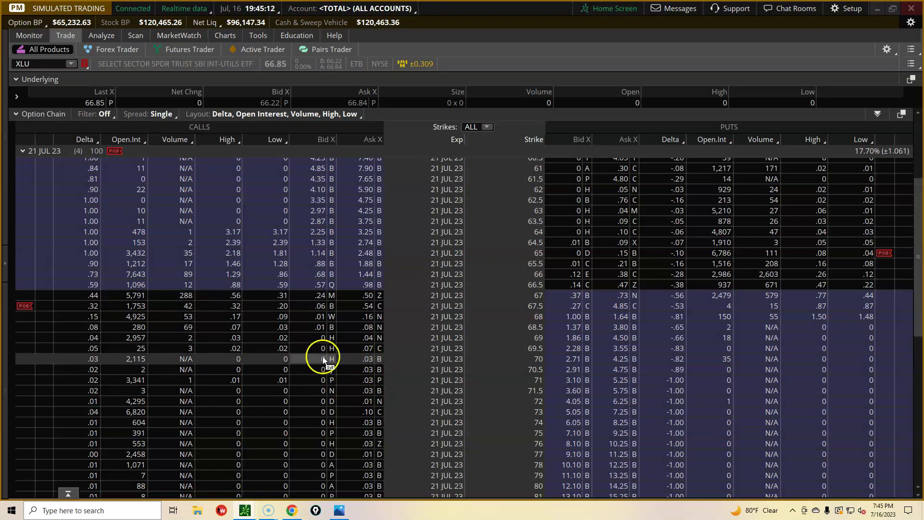
left_click(22, 151)
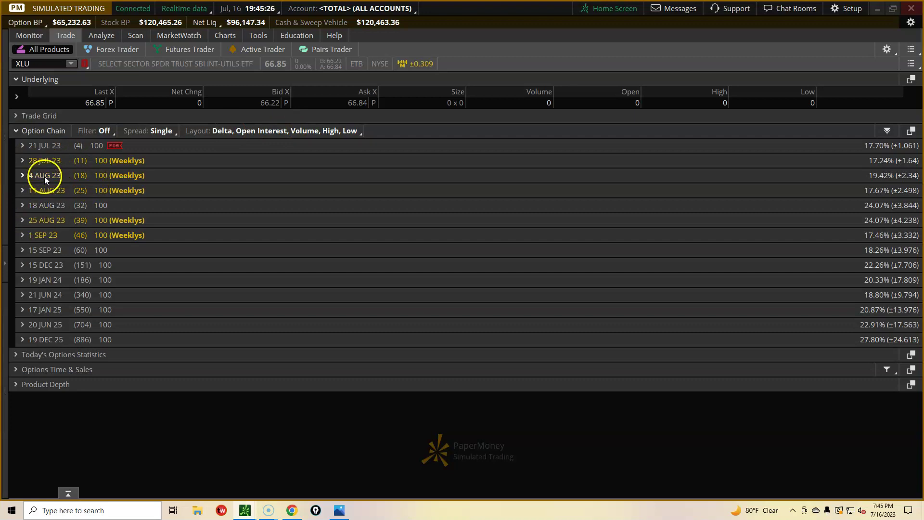
left_click(22, 161)
scroll(484, 408, "down", 2)
scroll(483, 408, "down", 1)
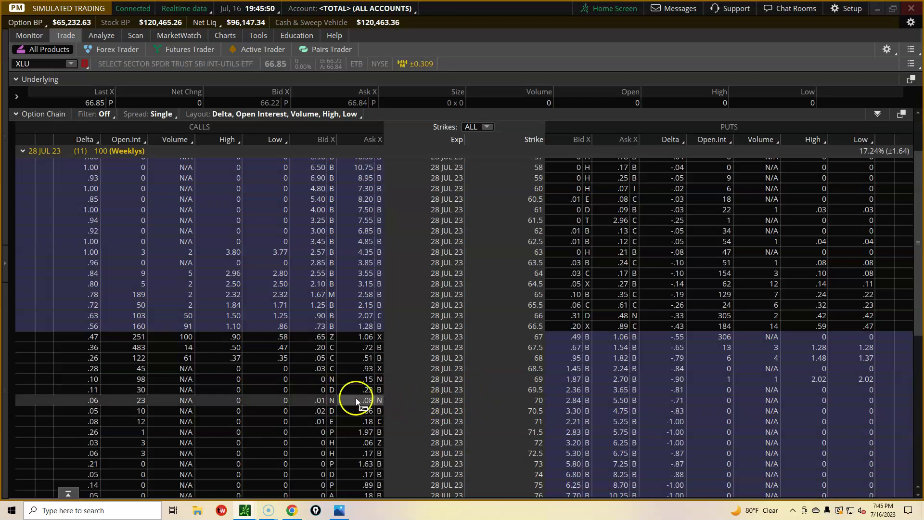
left_click(319, 403)
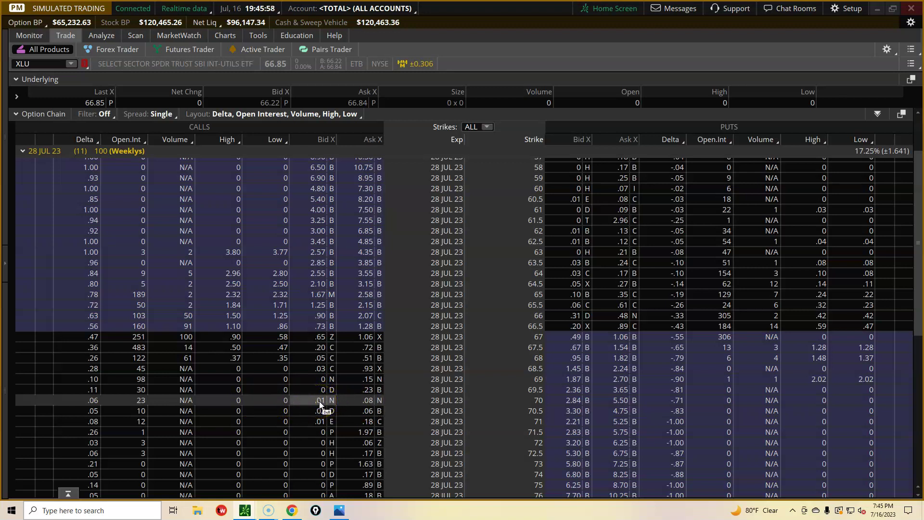
left_click(356, 403)
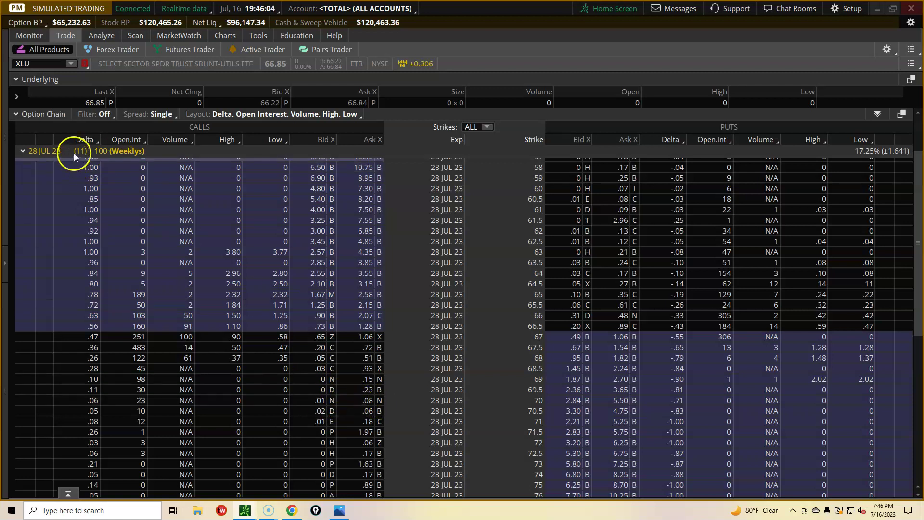
Collapse 28 JUL 23, expand the 4 AUG 23 strikes, and note the 70 call's delta.
left_click(22, 152)
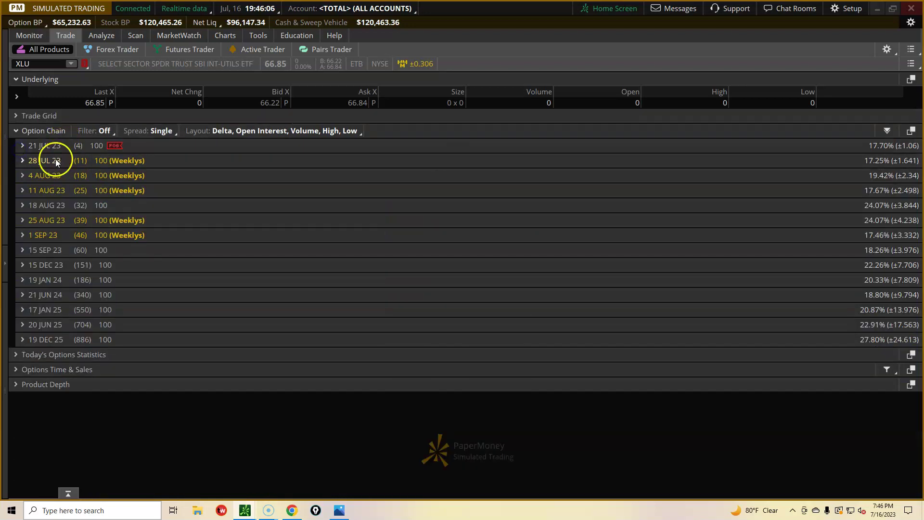
left_click(22, 175)
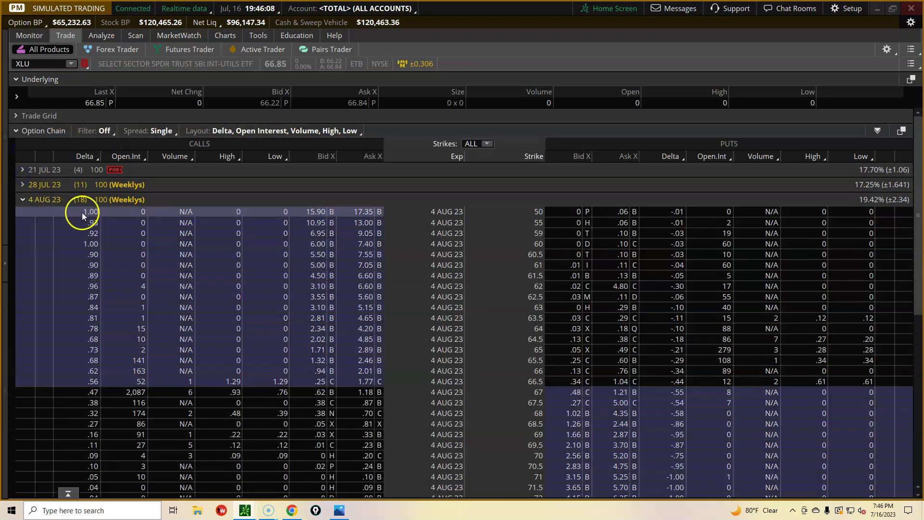
scroll(529, 466, "down", 1)
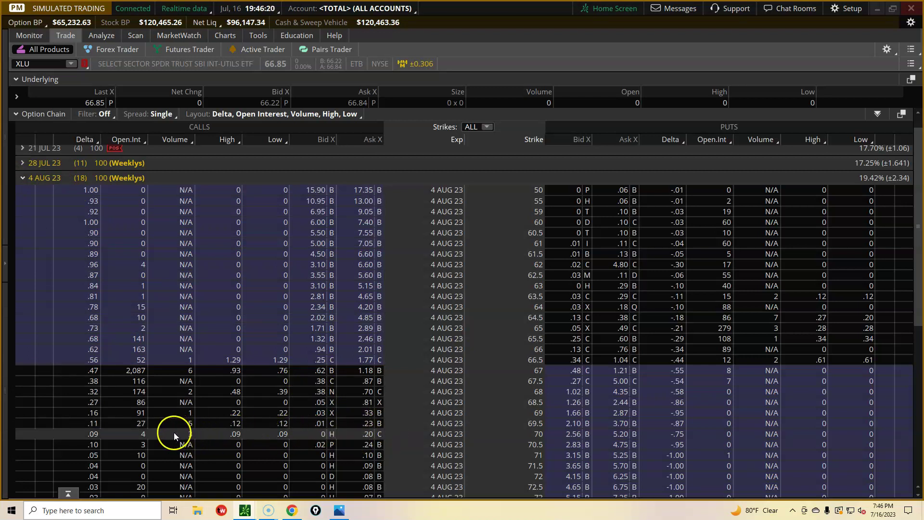
left_click(93, 431)
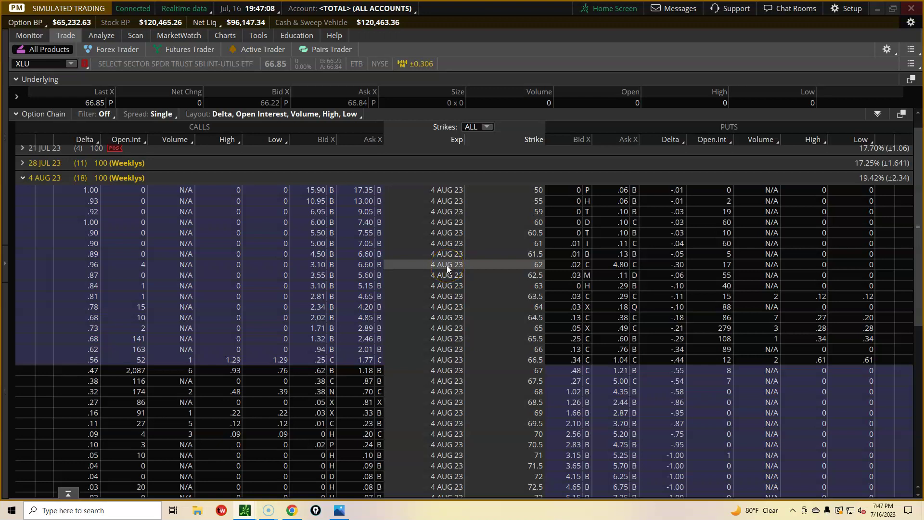
Review the 4 AUG 23 strike rows from 63 and 63.5 up to the 68.5 and higher calls.
left_click(299, 295)
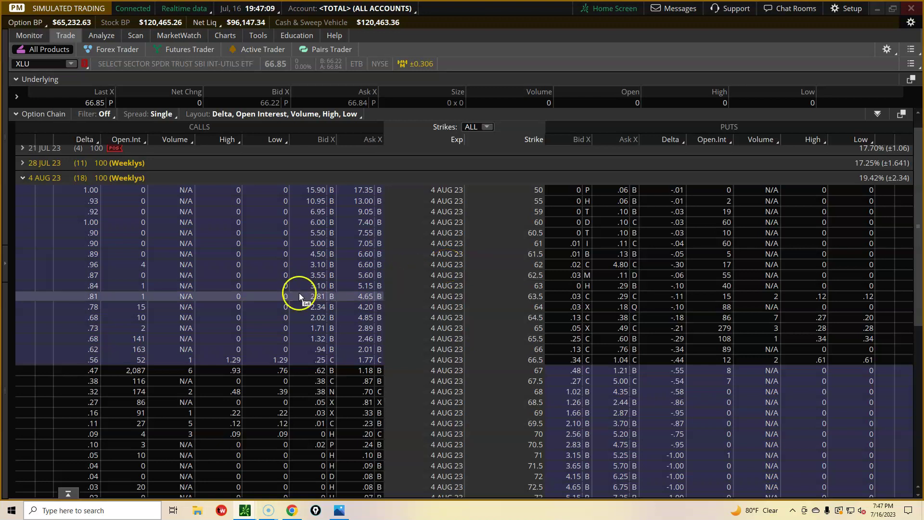
left_click(248, 291)
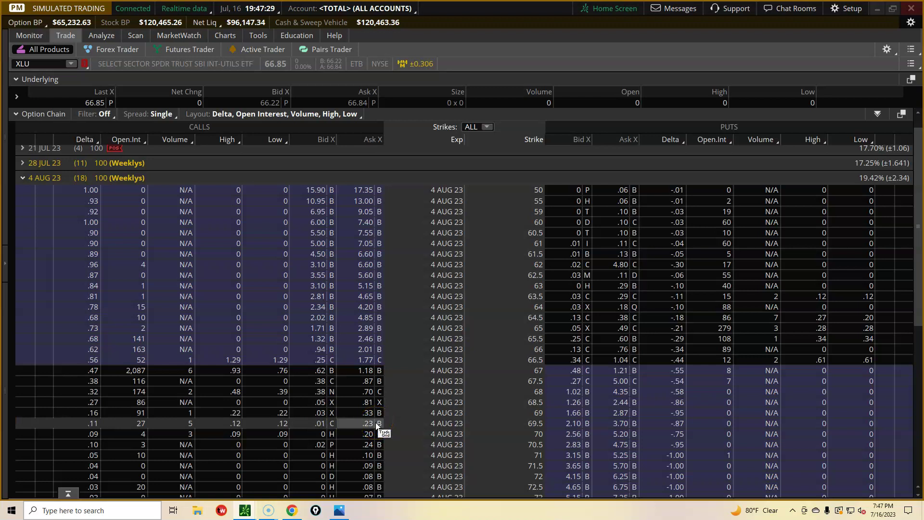
scroll(377, 426, "down", 1)
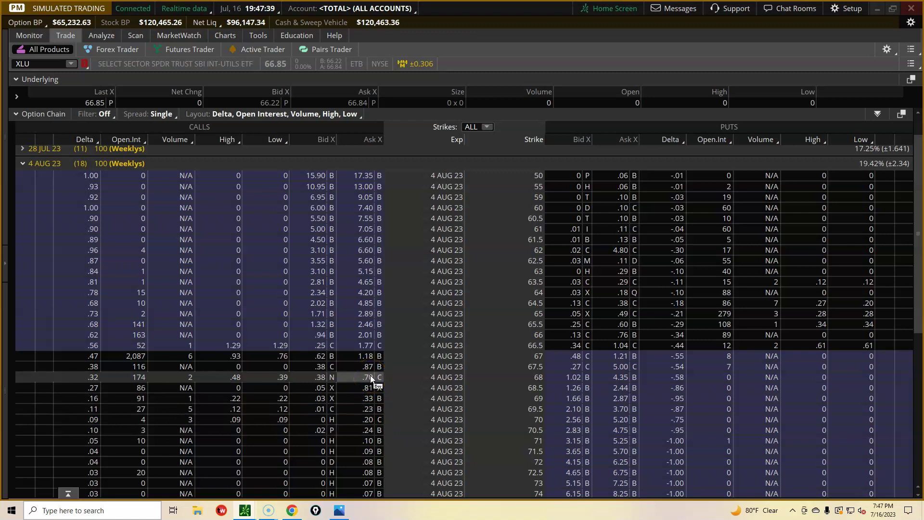
left_click(363, 394)
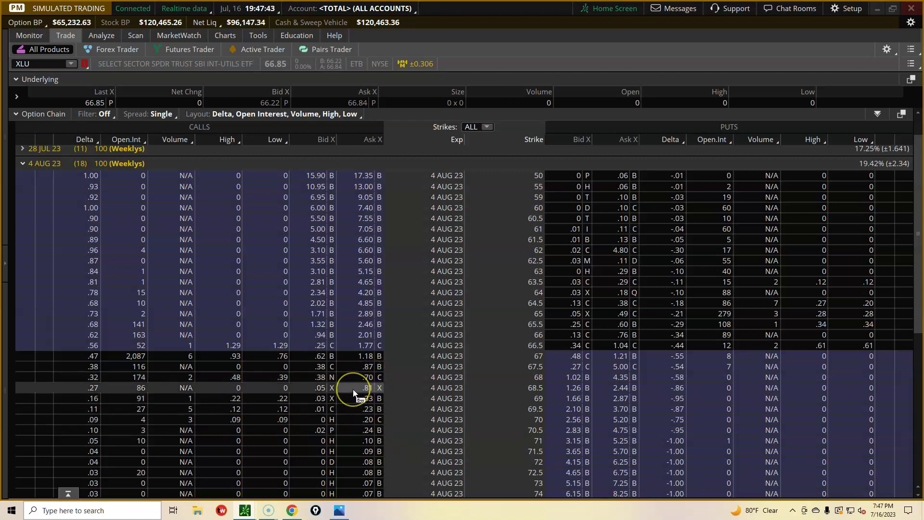
left_click(129, 462)
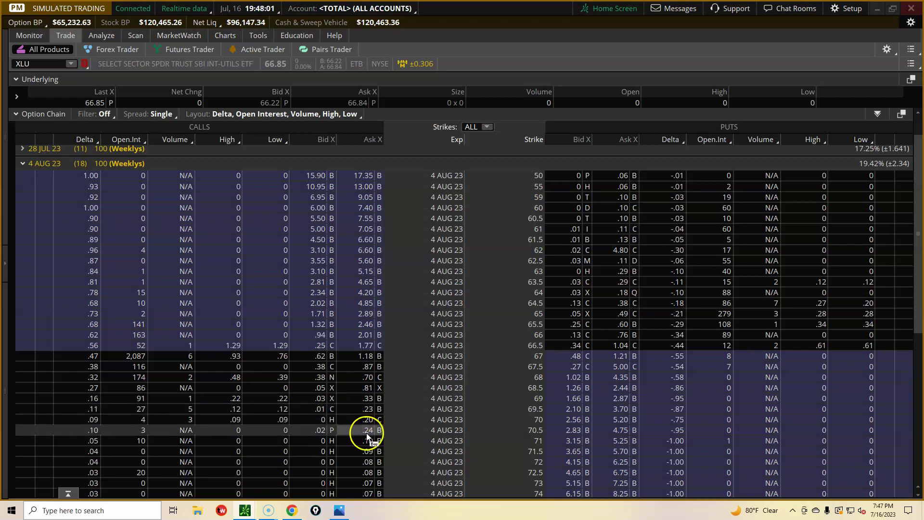
Collapse 4 AUG 23 and expand 11 AUG 23, where the 70 call quotes .03 bid, .28 ask.
left_click(23, 163)
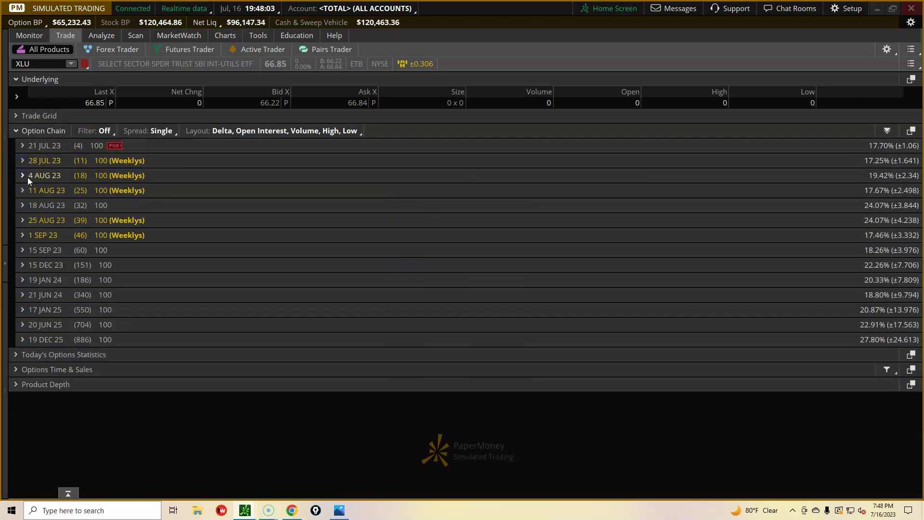
left_click(22, 190)
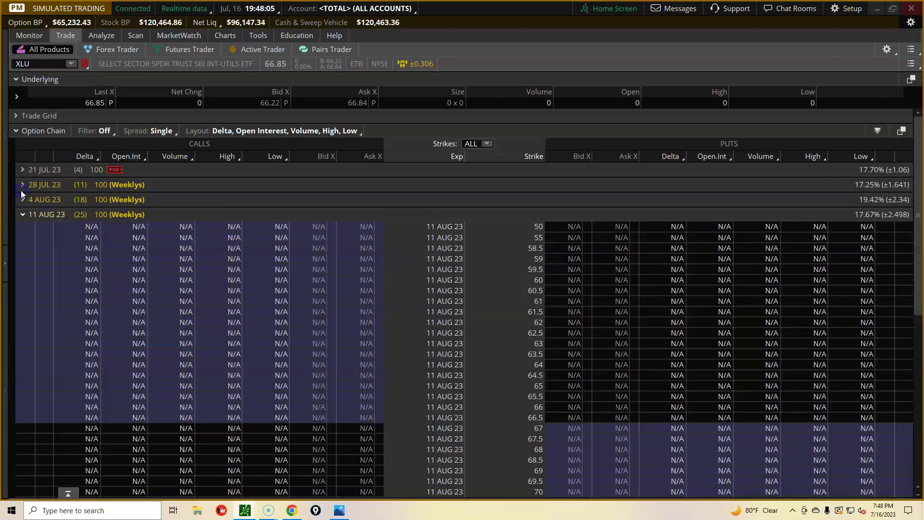
scroll(411, 409, "down", 3)
scroll(416, 424, "down", 1)
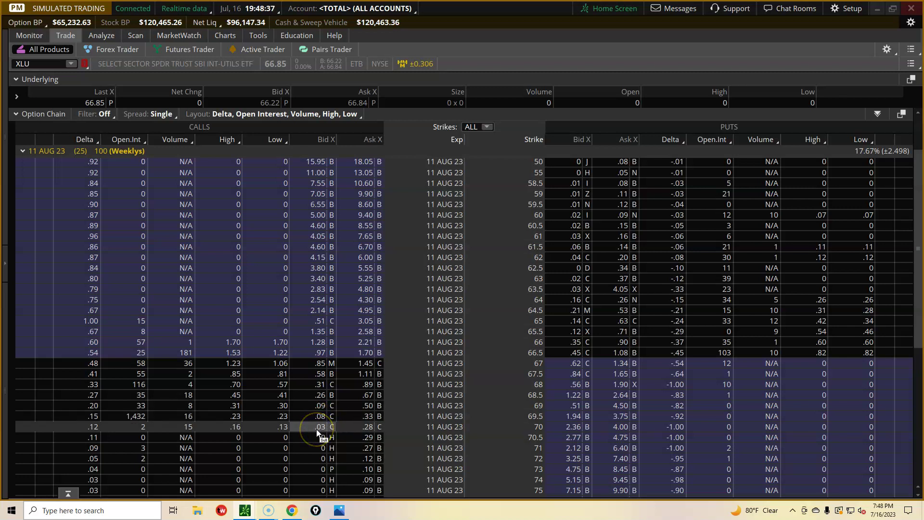
Collapse 11 AUG 23 and expand 18 AUG 23, scrolling to the 70 call at .17 bid, .30 ask.
left_click(22, 151)
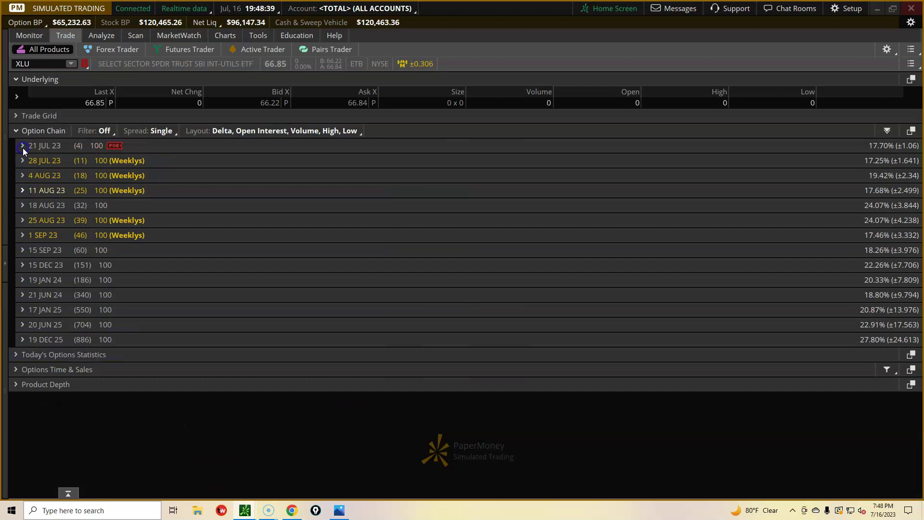
left_click(22, 206)
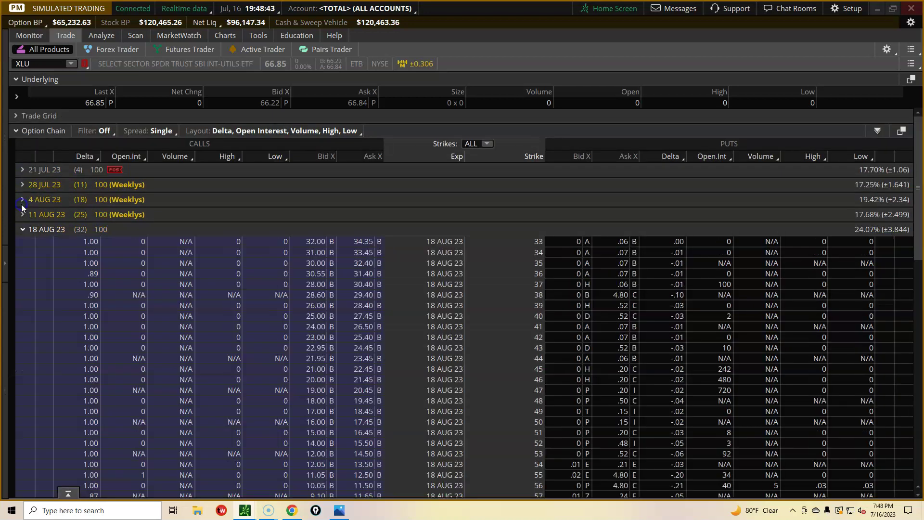
scroll(497, 430, "down", 5)
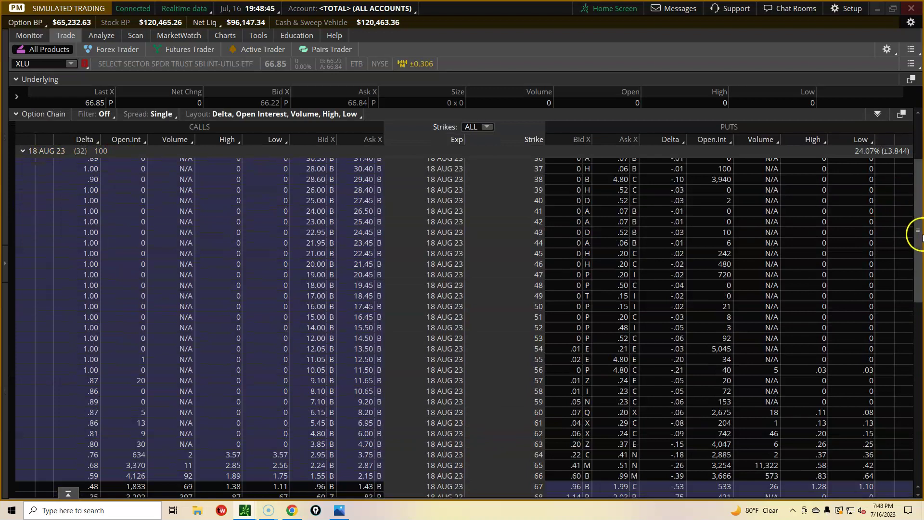
left_click_drag(918, 227, 920, 312)
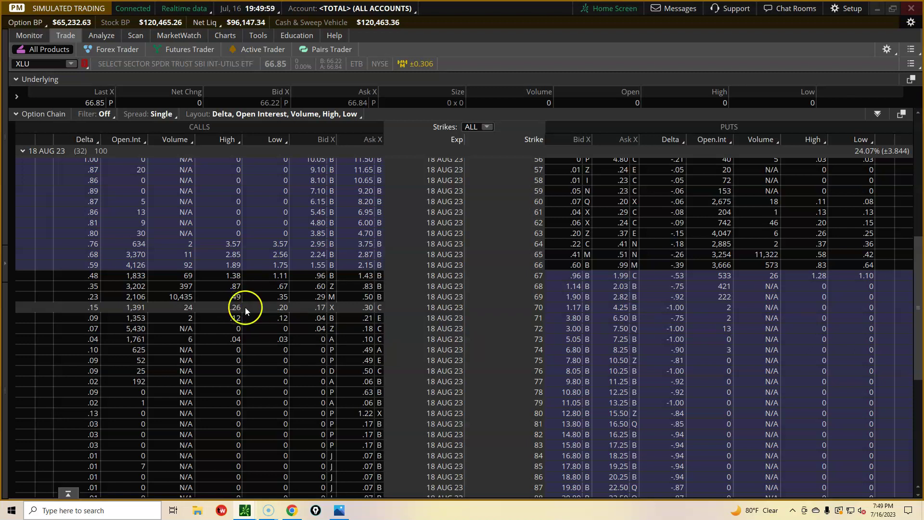
Draft a sell order for one XLU 18 AUG 23 70 call at a .26 limit, GTC.
left_click(319, 307)
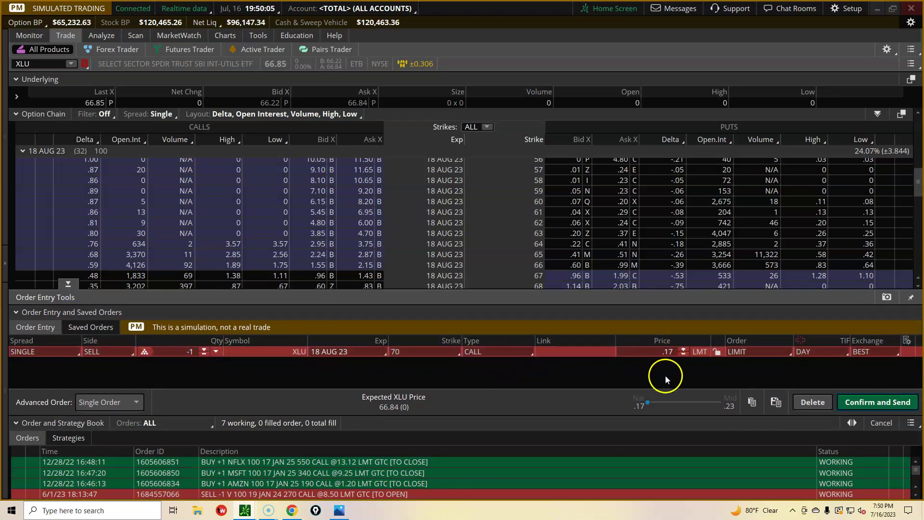
left_click_drag(646, 404, 721, 403)
left_click(682, 349)
left_click(683, 349)
left_click(683, 349)
left_click(819, 352)
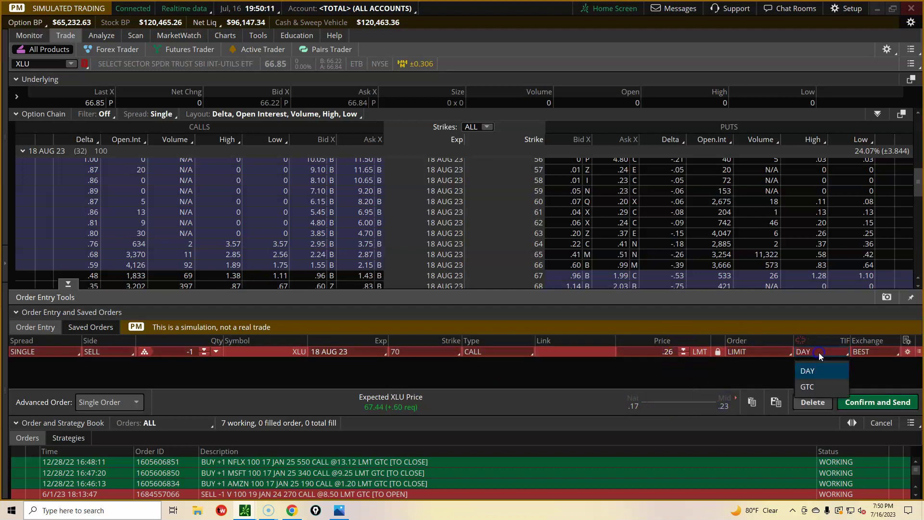
left_click(808, 390)
left_click(750, 351)
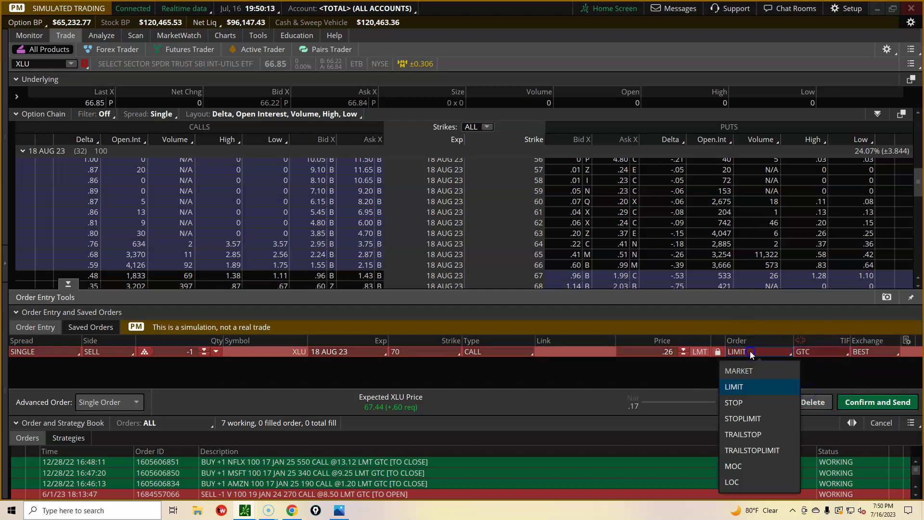
left_click(691, 382)
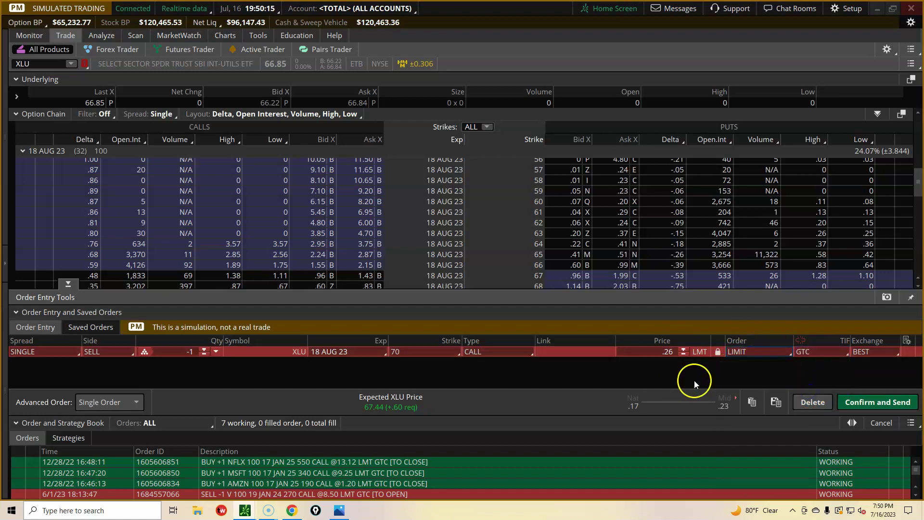
Route the order to the Long Stock sub-account in the confirmation and send it.
left_click(895, 404)
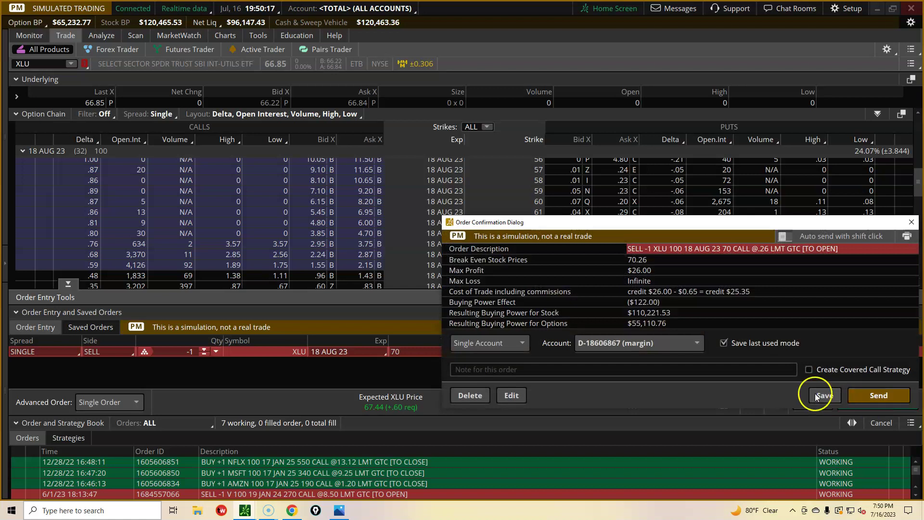
left_click(699, 343)
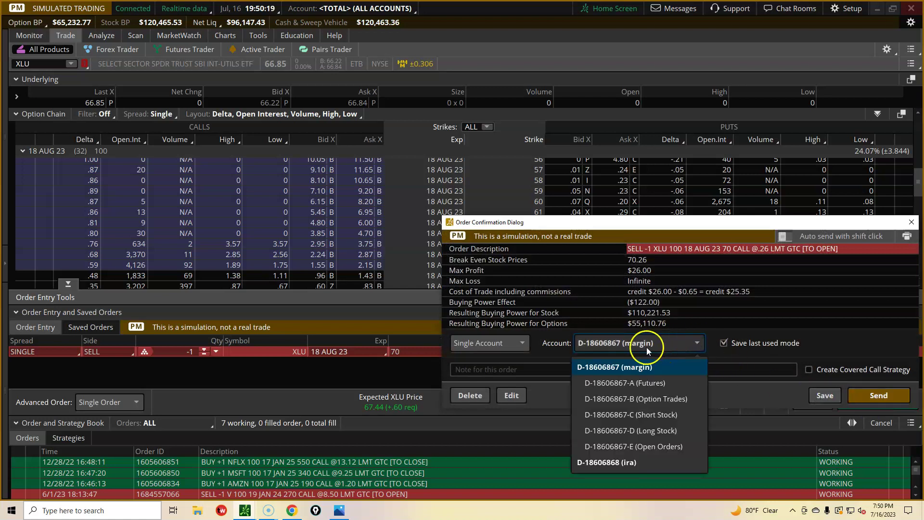
left_click(637, 430)
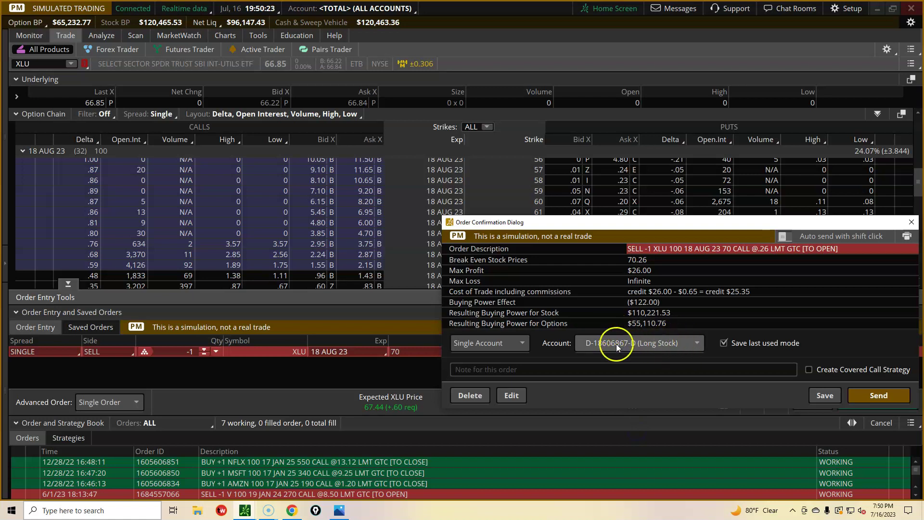
left_click(655, 343)
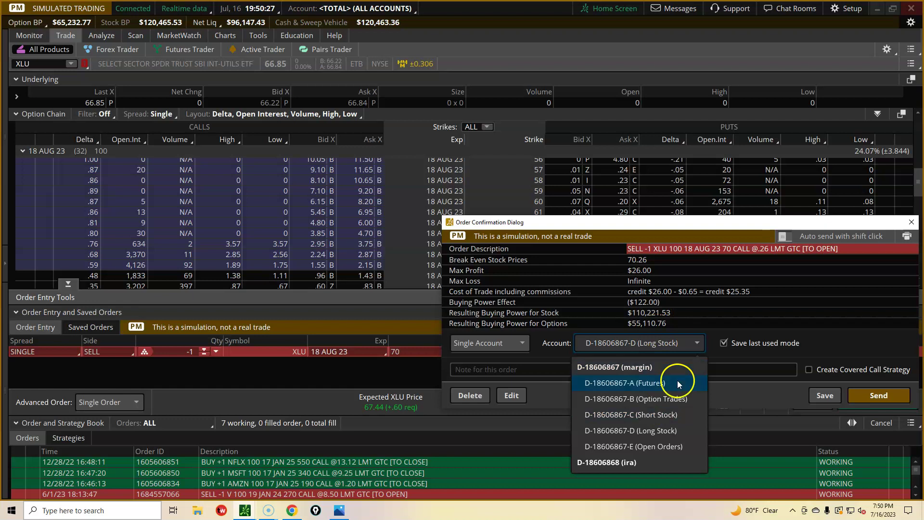
left_click(700, 351)
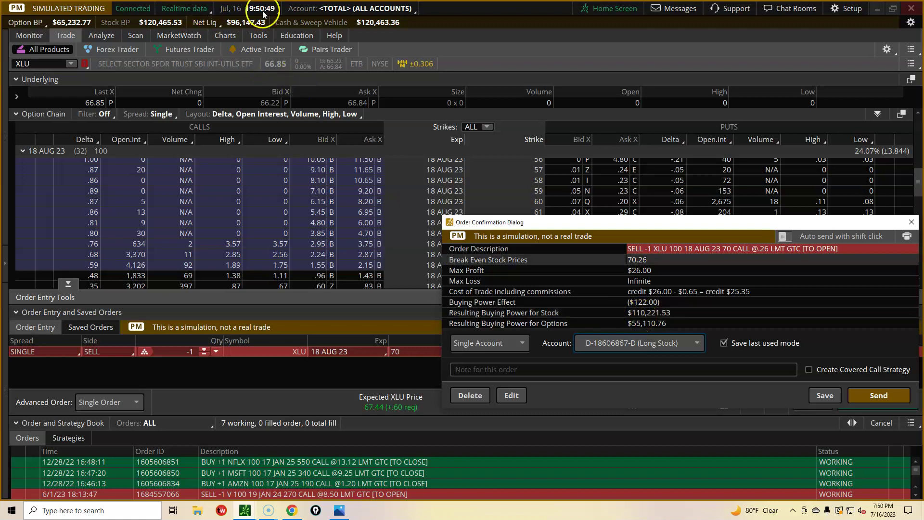
left_click(857, 397)
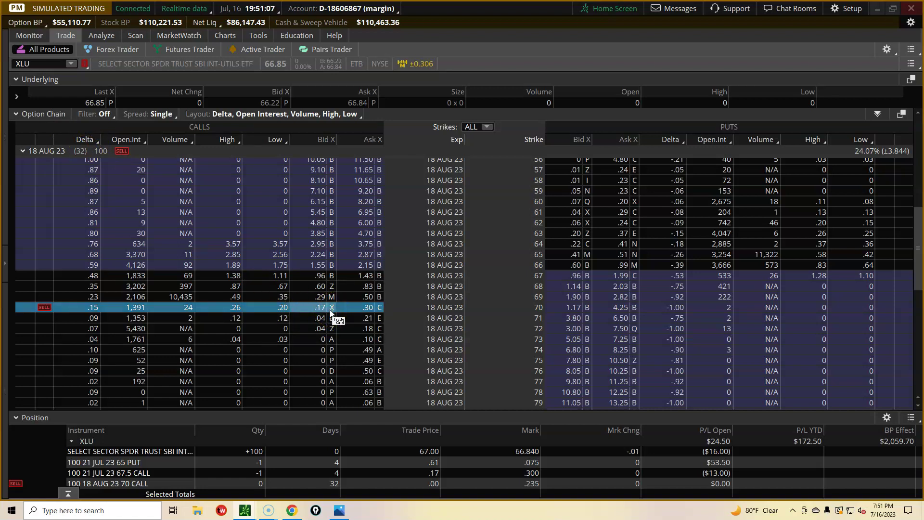
Collapse the 18 AUG 23 expiration and view XLU's 5-year weekly chart, last at 66.85.
left_click(26, 127)
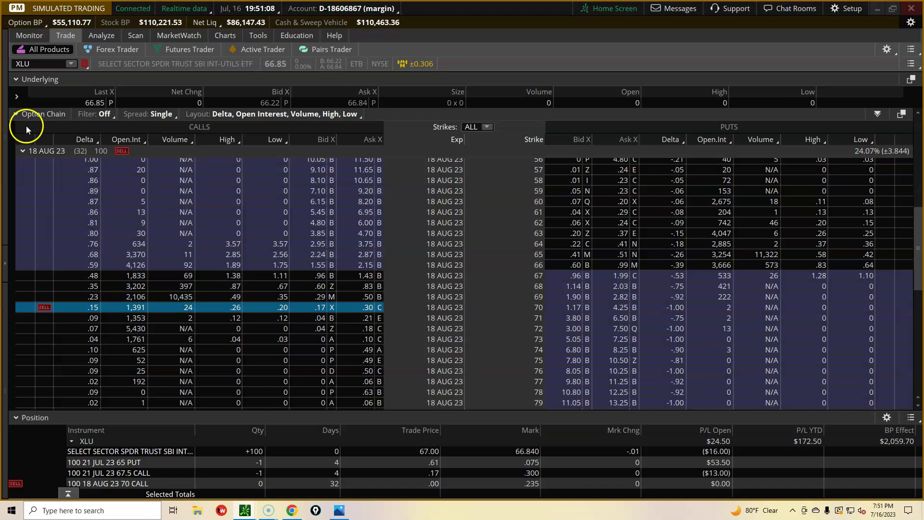
left_click(22, 152)
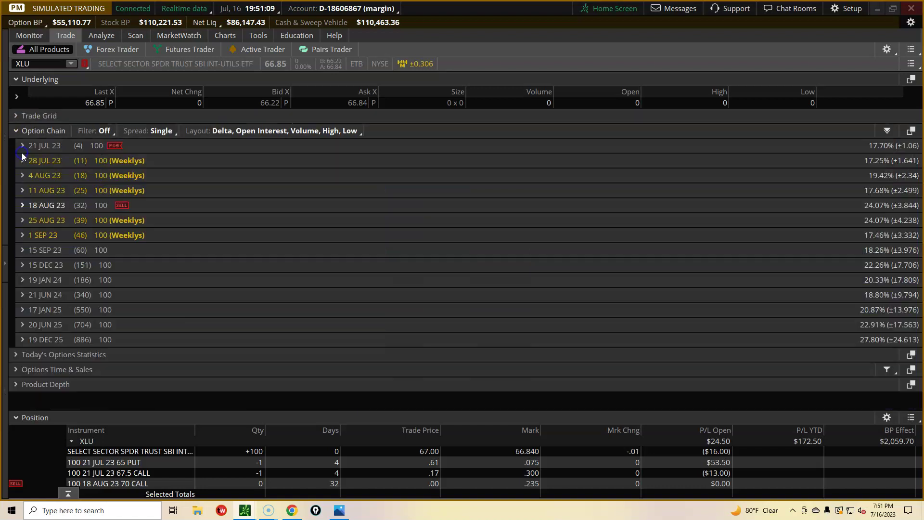
left_click(236, 38)
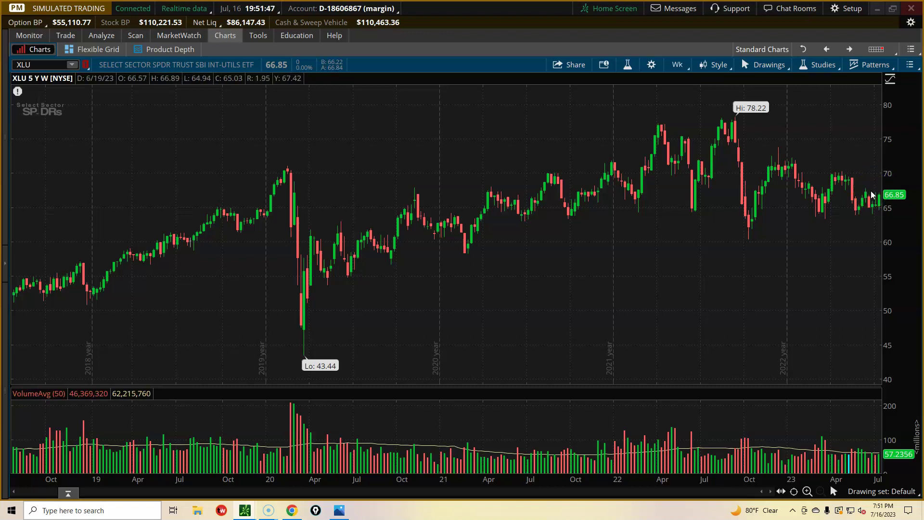
left_click(39, 36)
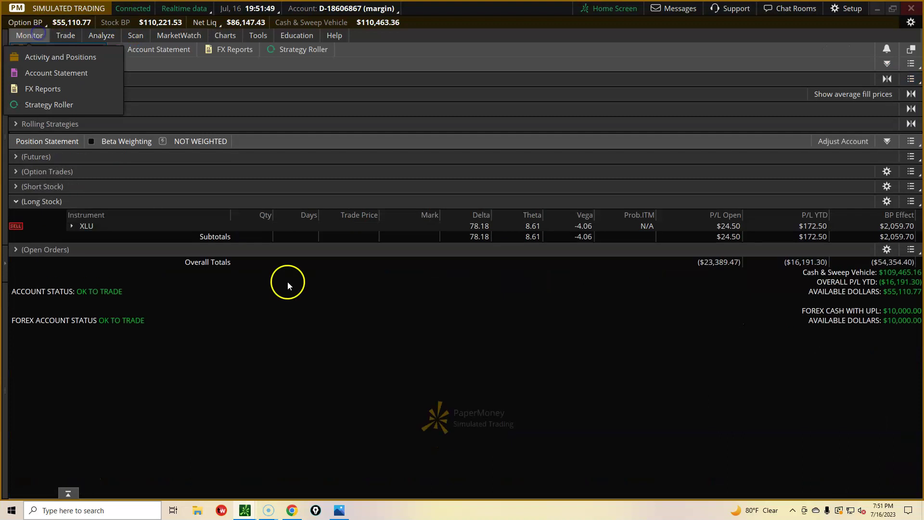
left_click(72, 226)
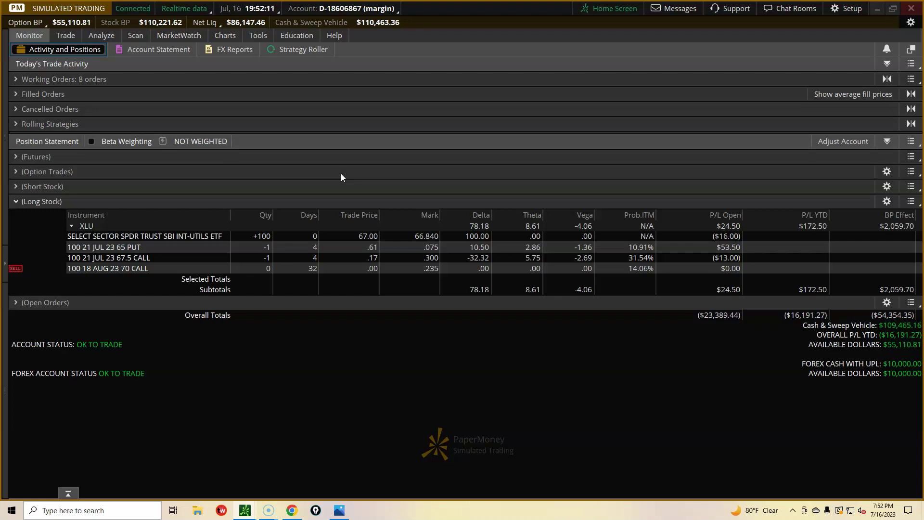
left_click(260, 267)
left_click(318, 251)
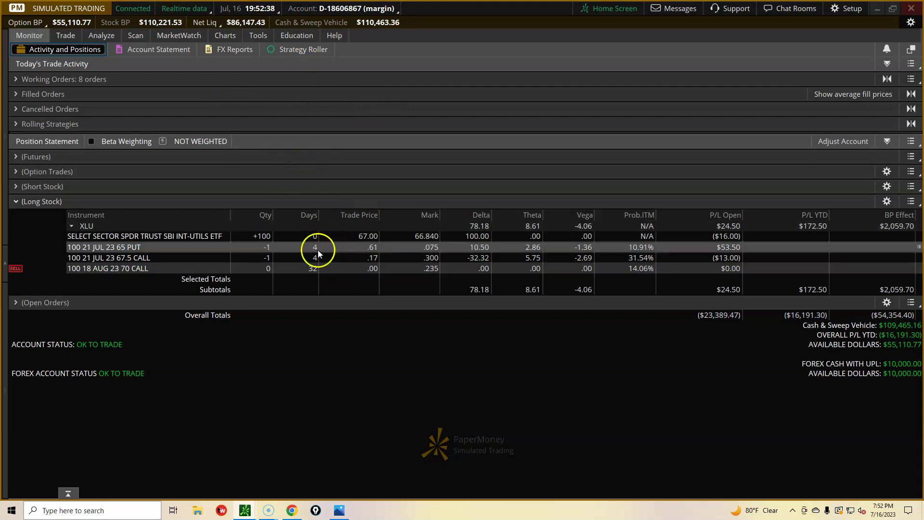
left_click(147, 262)
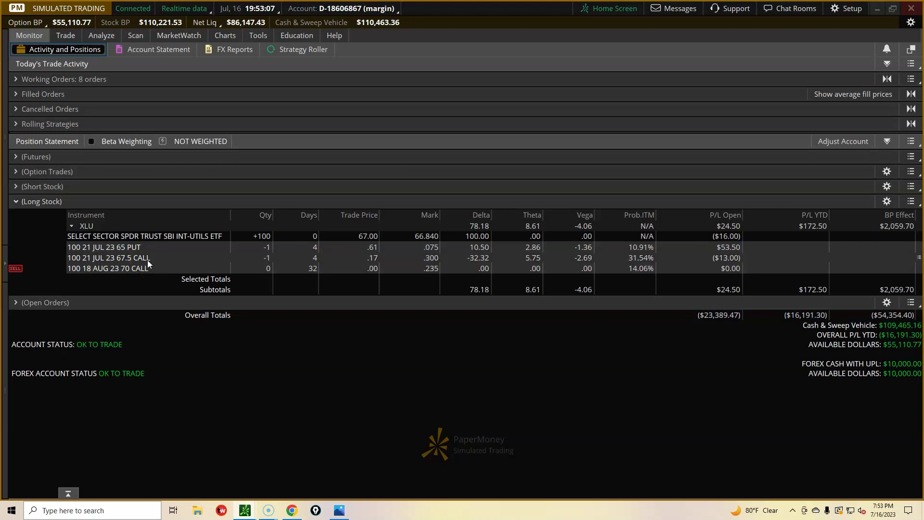
left_click(166, 268)
left_click(135, 227)
left_click(186, 277)
left_click(187, 255)
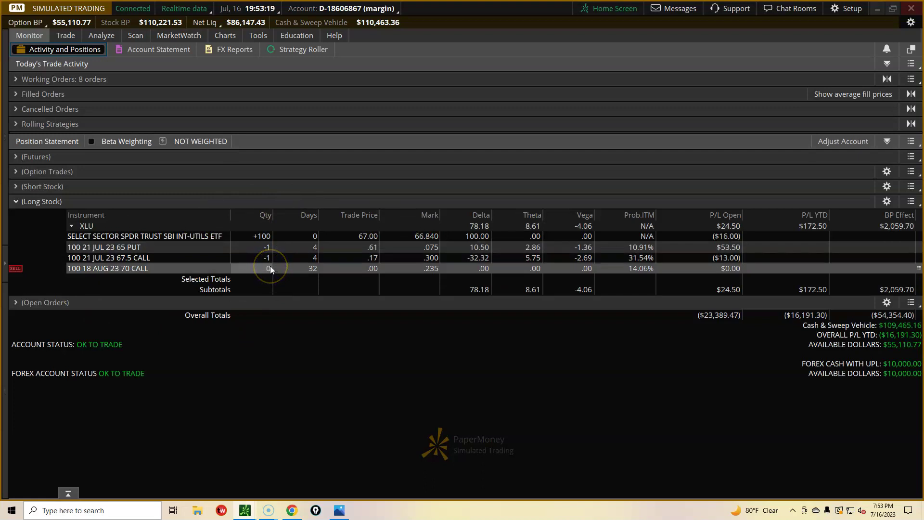
left_click(313, 260)
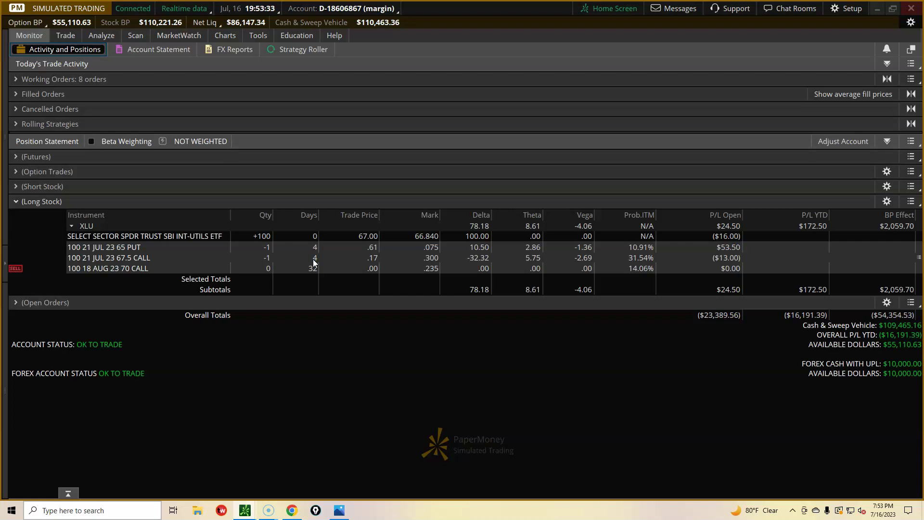
mouse_move(313, 259)
left_mouse_down()
mouse_move(100, 253)
mouse_move(249, 203)
mouse_move(294, 244)
left_mouse_up()
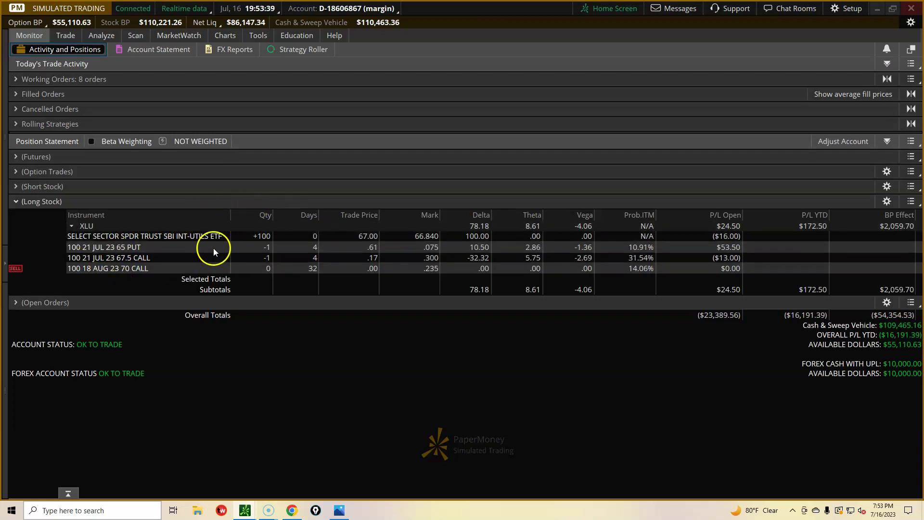
left_click(243, 270)
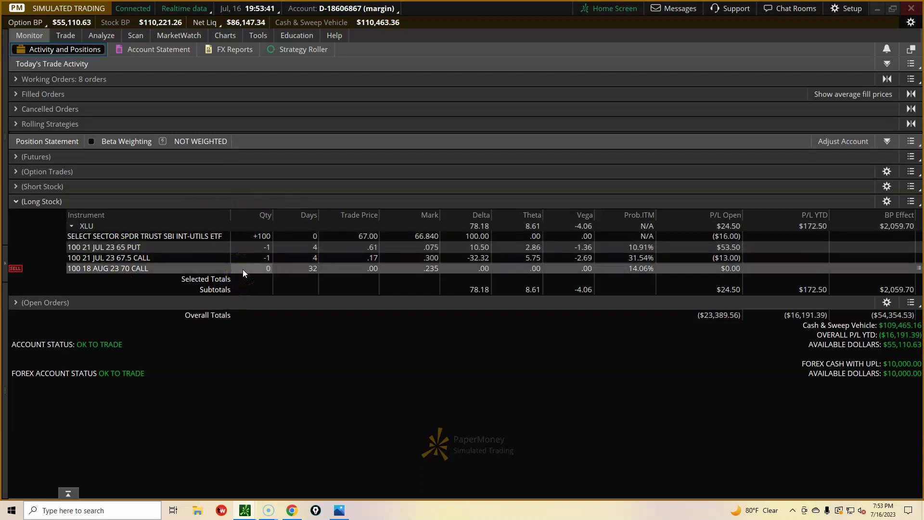
left_click(154, 236)
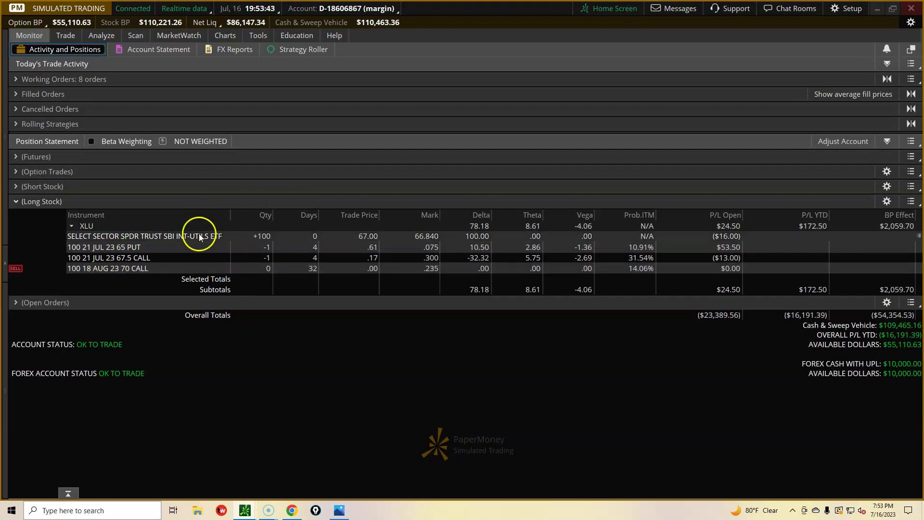
left_click(103, 238)
left_click(141, 259)
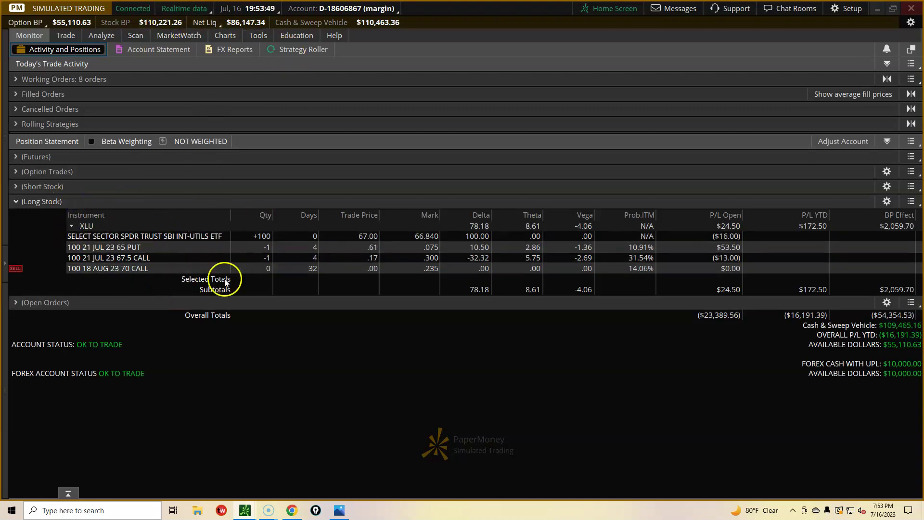
left_click(127, 279)
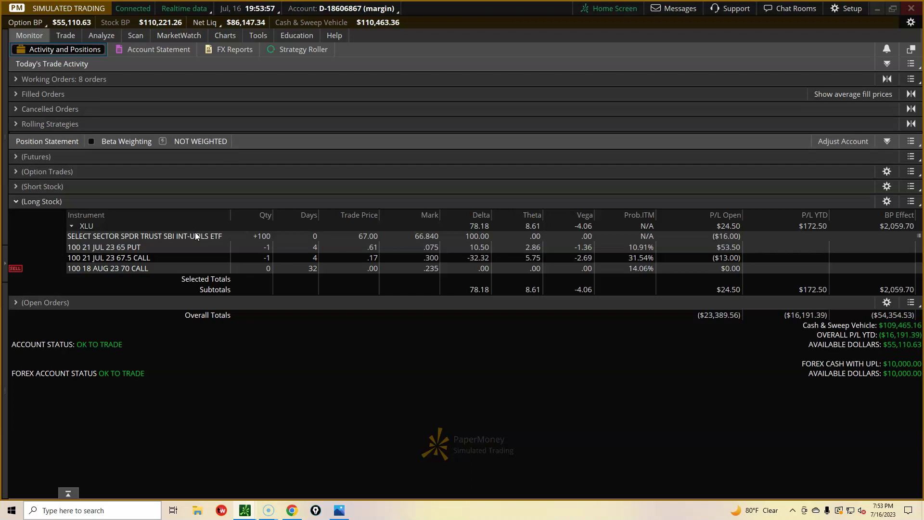
left_click(181, 259)
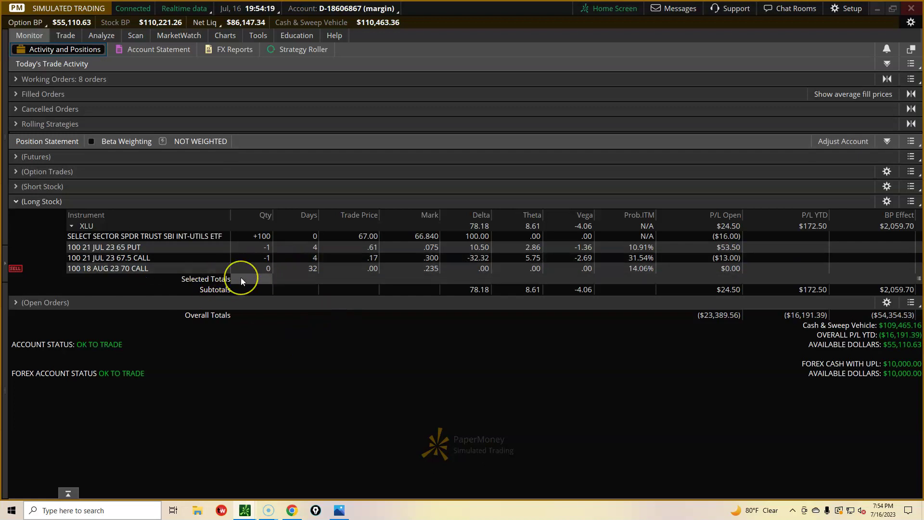
left_click(189, 215)
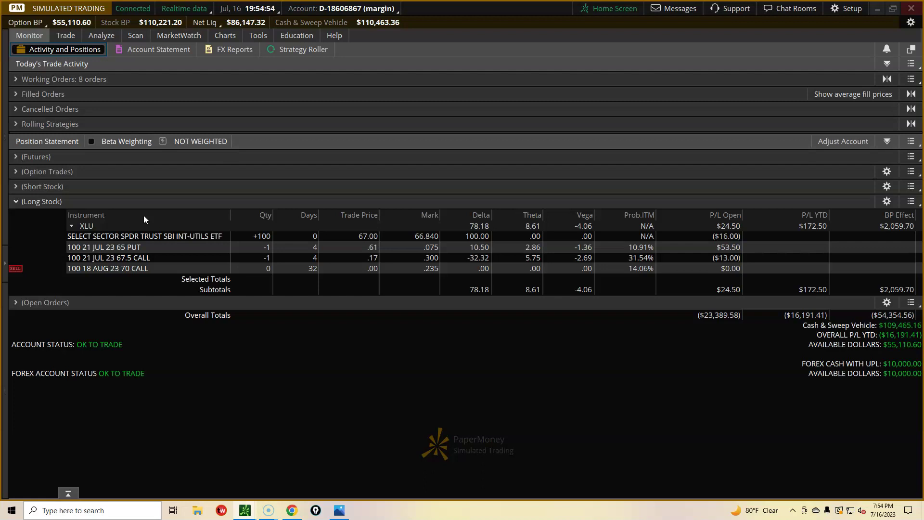
left_click(156, 258)
left_click(325, 198)
left_click(404, 217)
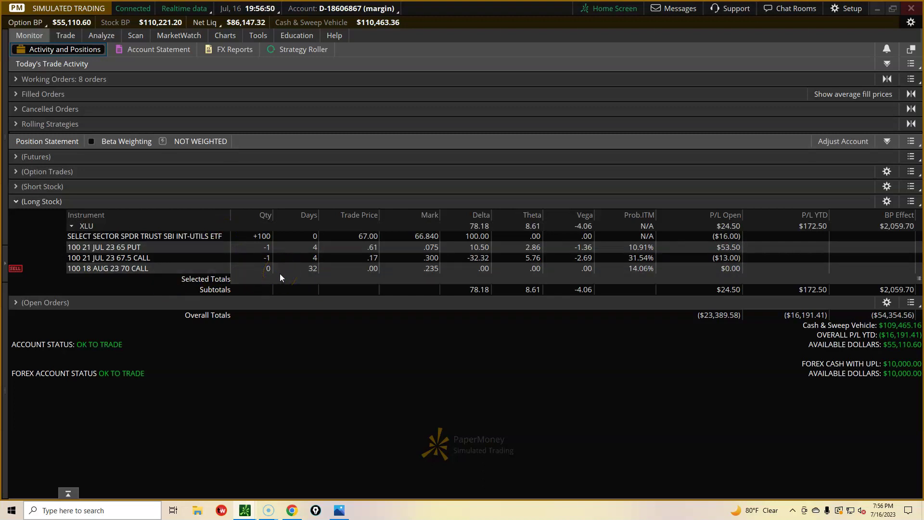
Compare the 21 JUL 23 67.5 call's -1 quantity with the 18 AUG 23 70 call's 0.
left_click(255, 273)
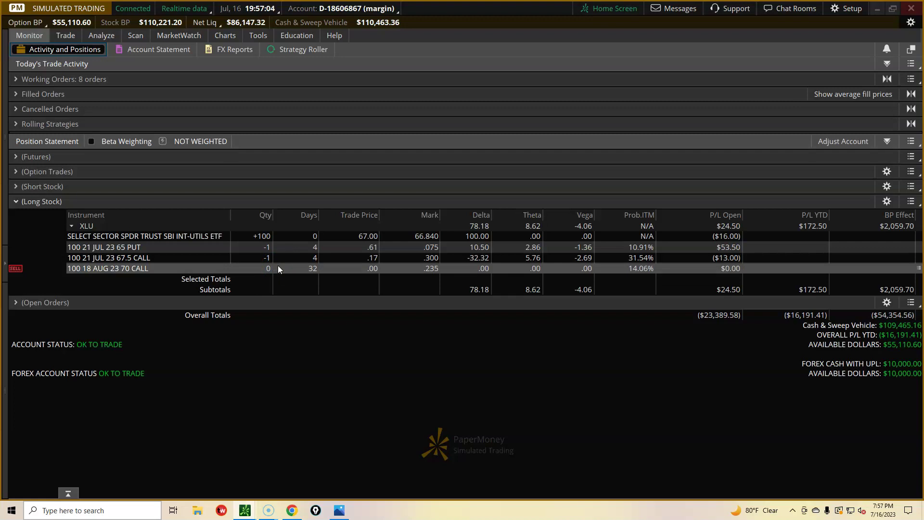
left_click(297, 279)
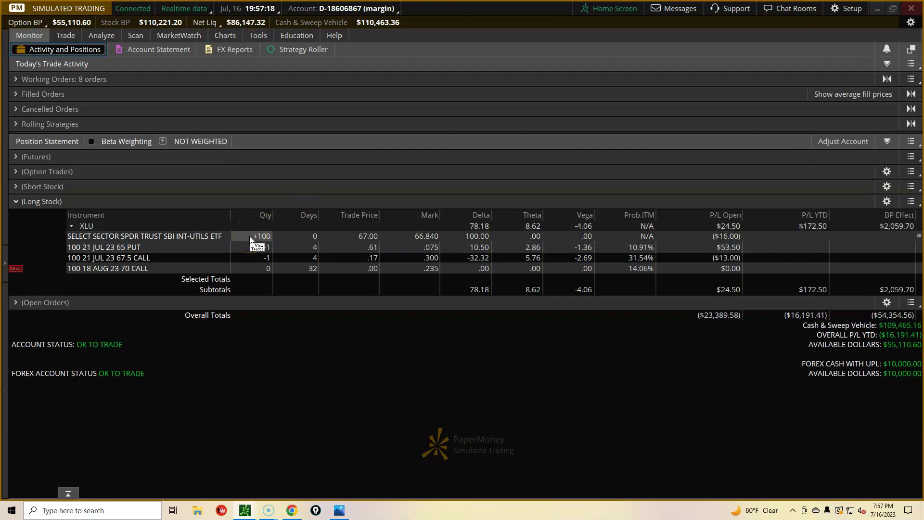
left_click(287, 226)
left_click(271, 261)
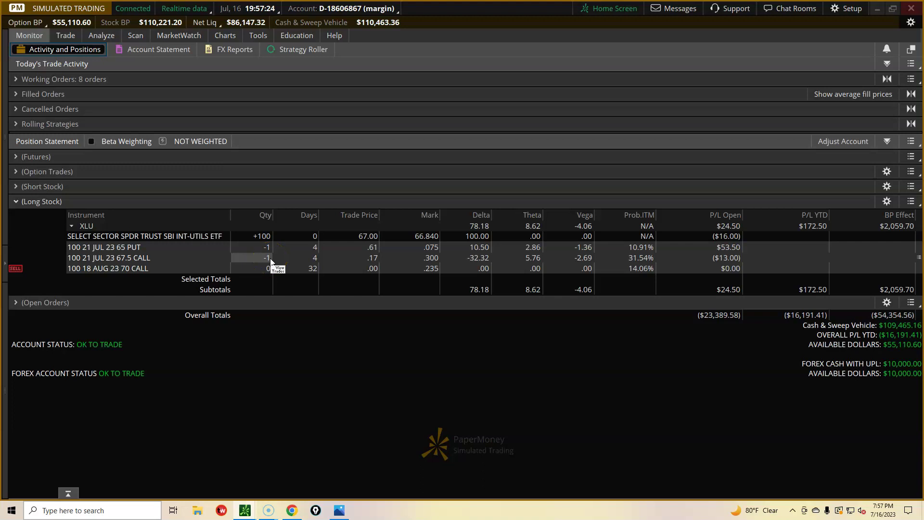
left_click(269, 262)
left_click(269, 267)
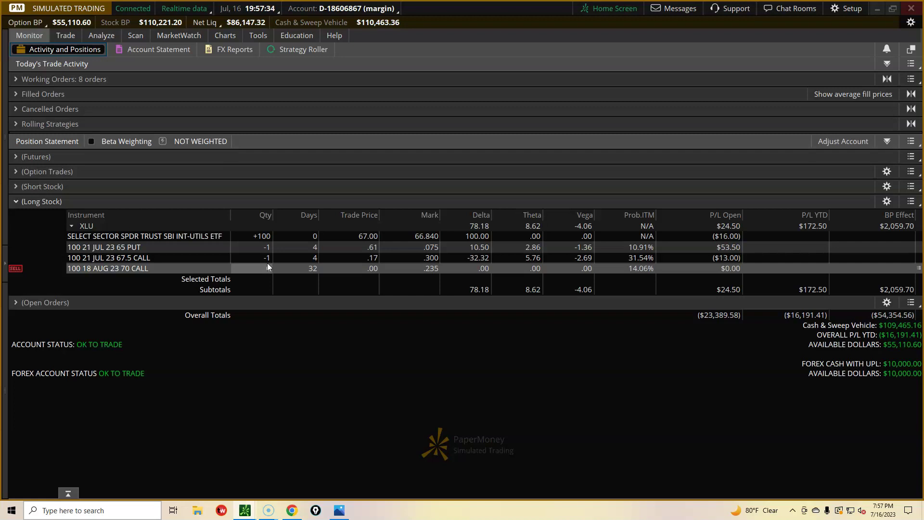
left_click(295, 269)
Re-select the 65 put, 67.5 call and 70 call rows to review XLU position subtotals.
left_click(251, 247)
left_click(294, 273)
mouse_move(296, 272)
left_mouse_down()
mouse_move(307, 287)
mouse_move(381, 173)
left_mouse_up()
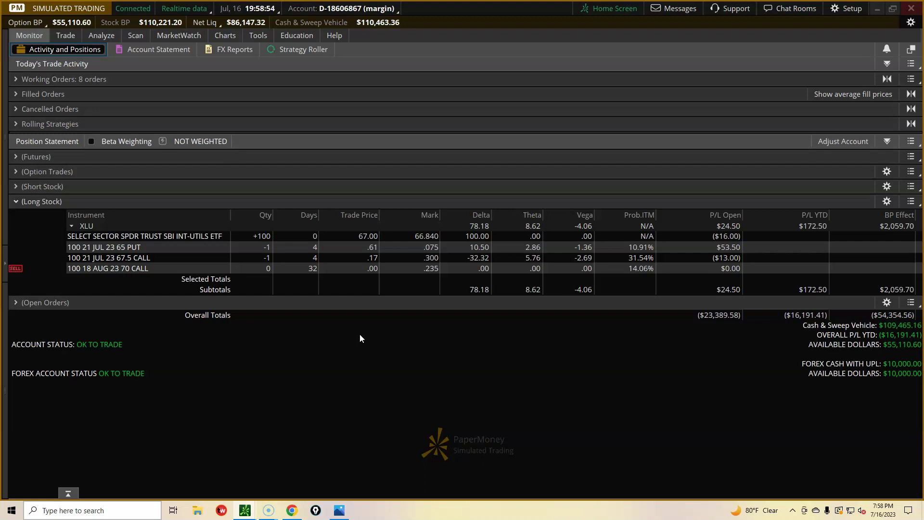
left_click(227, 259)
left_click(397, 276)
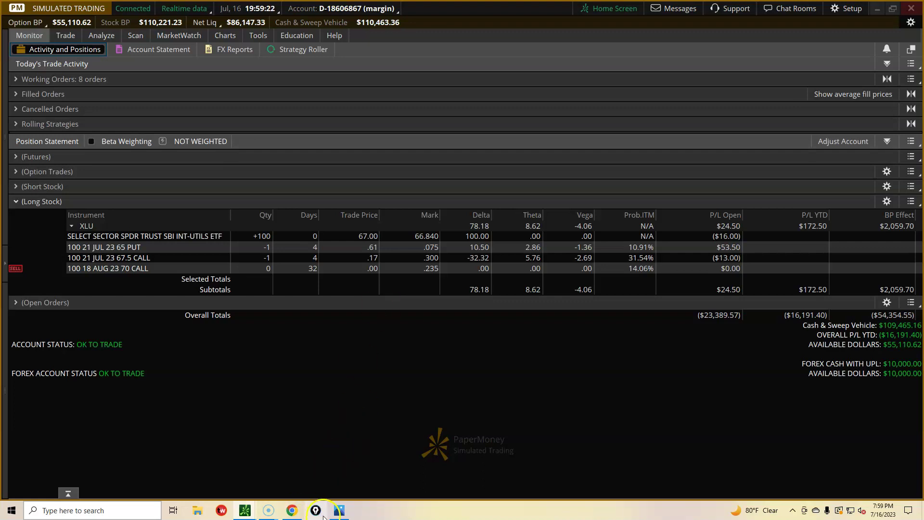
Bring the Google Slides presentation forward and display the 'Not Financial Advice' title slide.
left_click(292, 510)
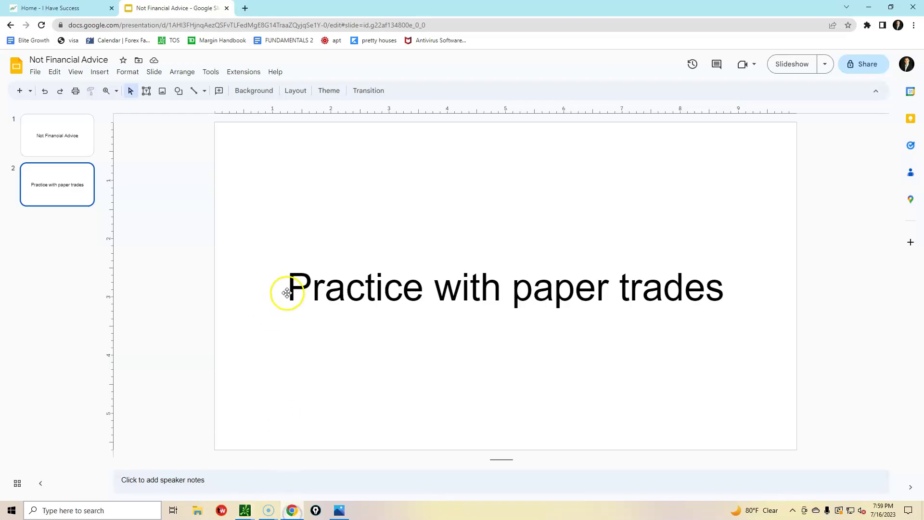
left_click(74, 129)
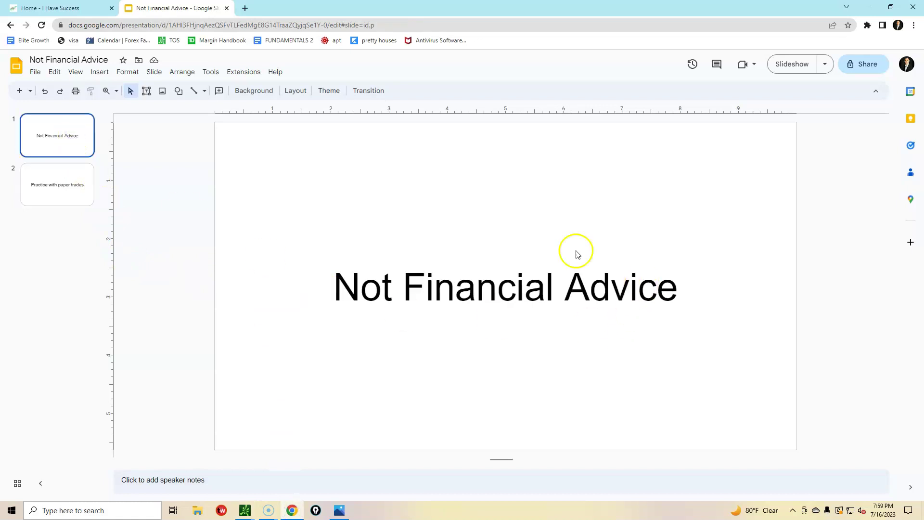
left_click(496, 293)
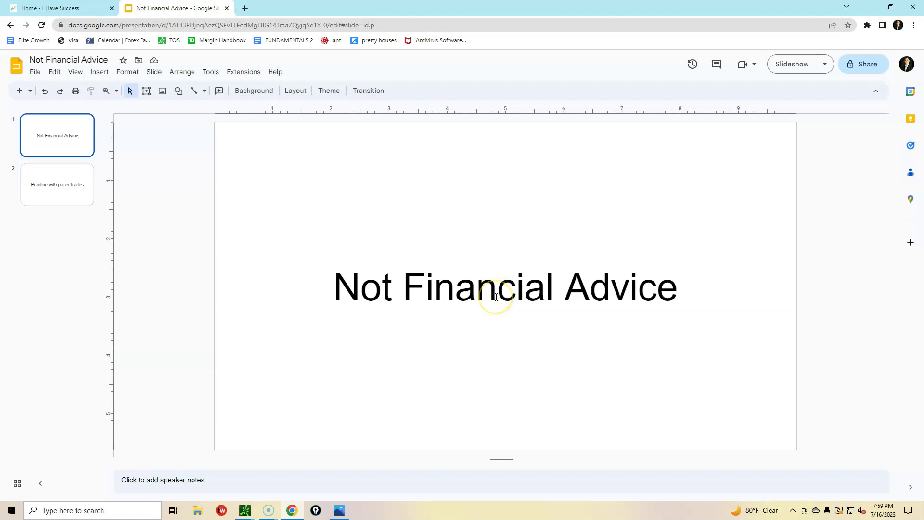